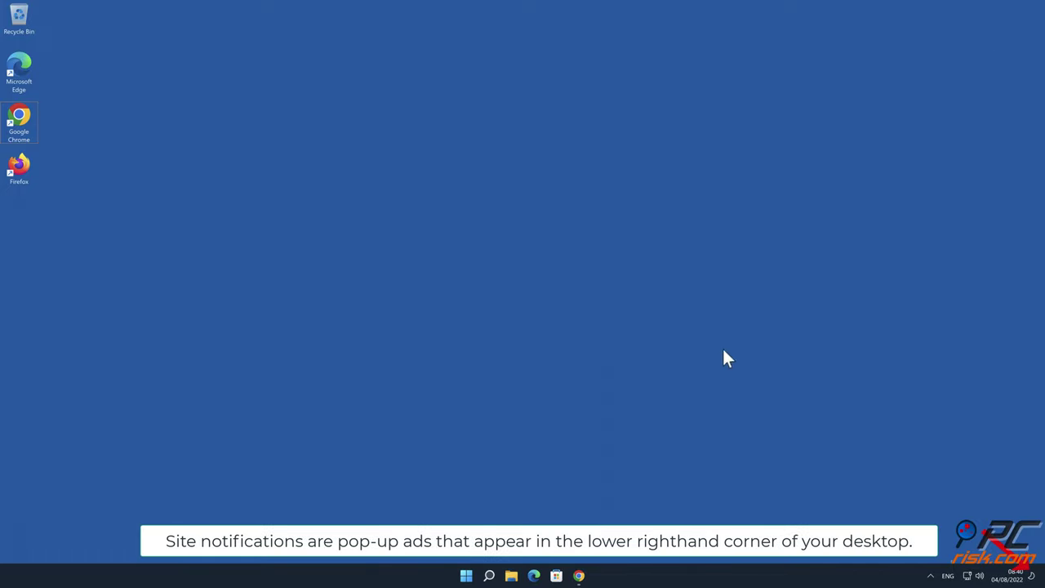
Launch Chrome, allow the site's notifications, then close the browser
click(578, 576)
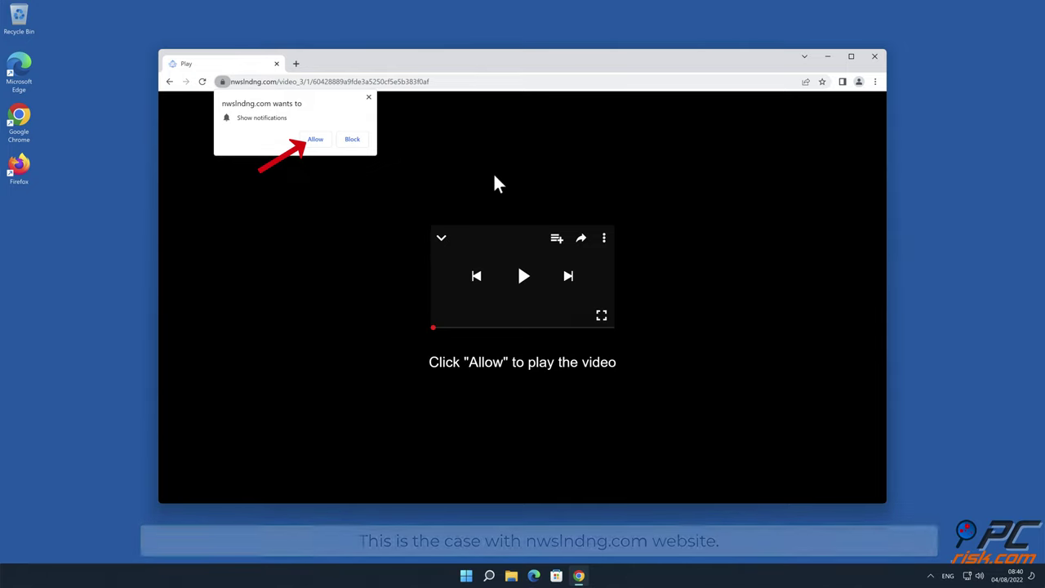
click(316, 141)
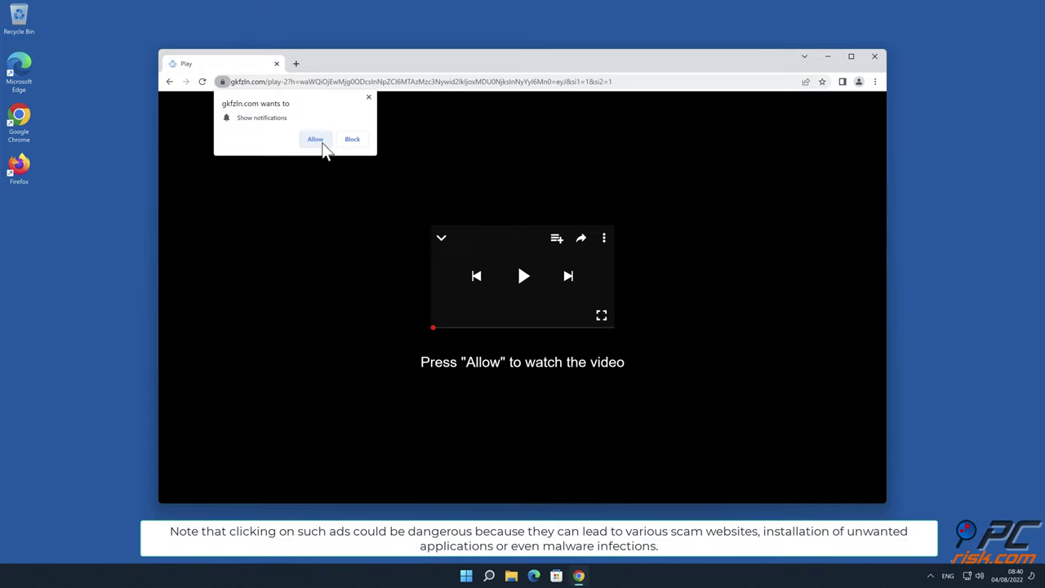
click(874, 57)
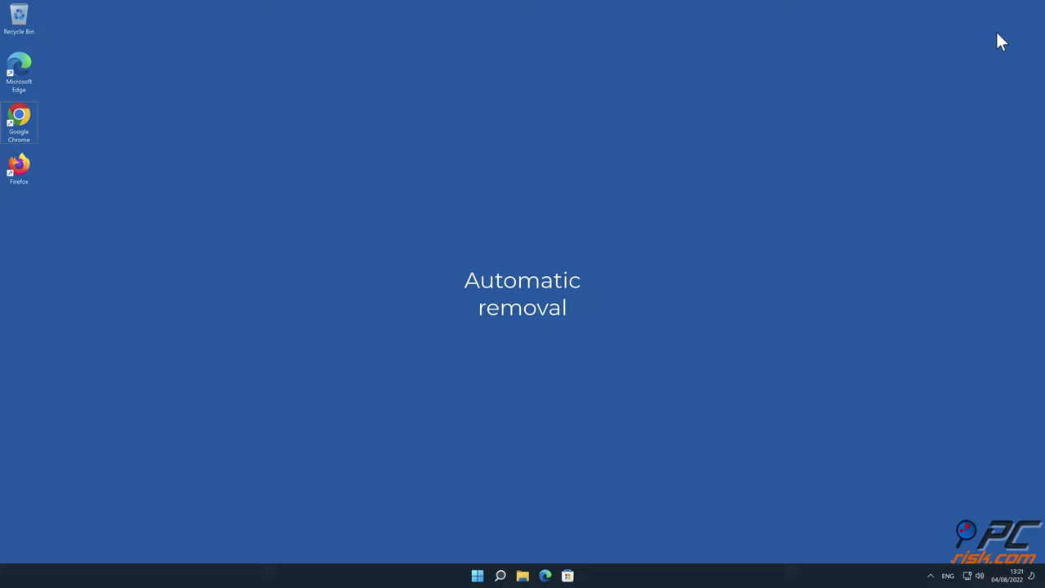
double_click(19, 121)
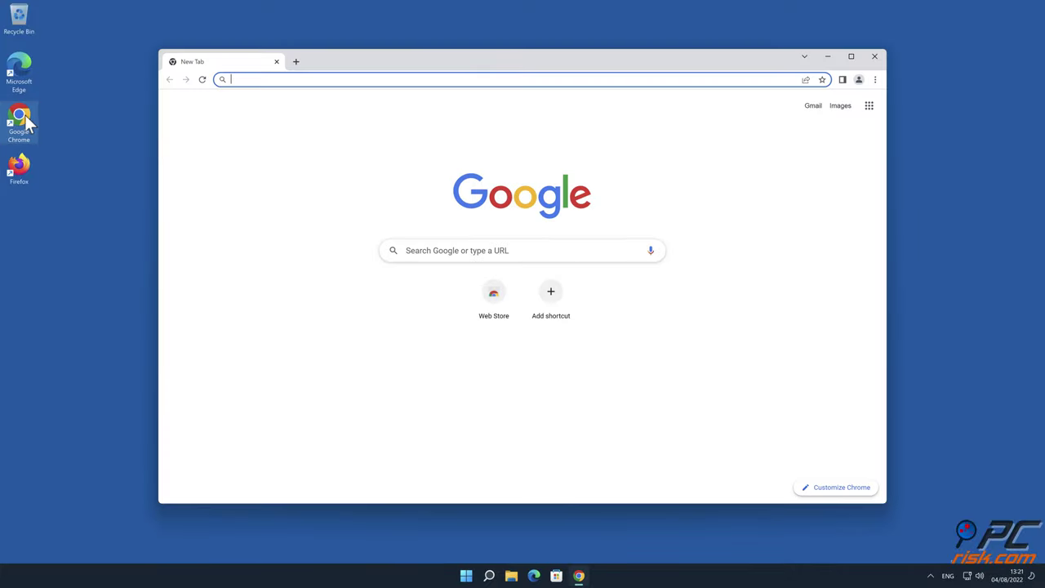
text(www.)
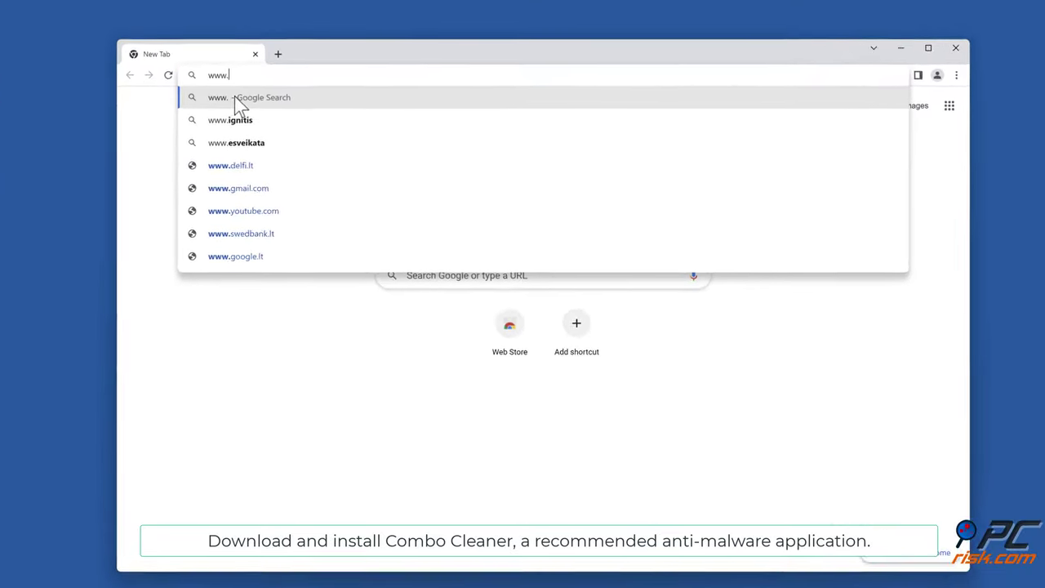
text(combo)
text(cleaner)
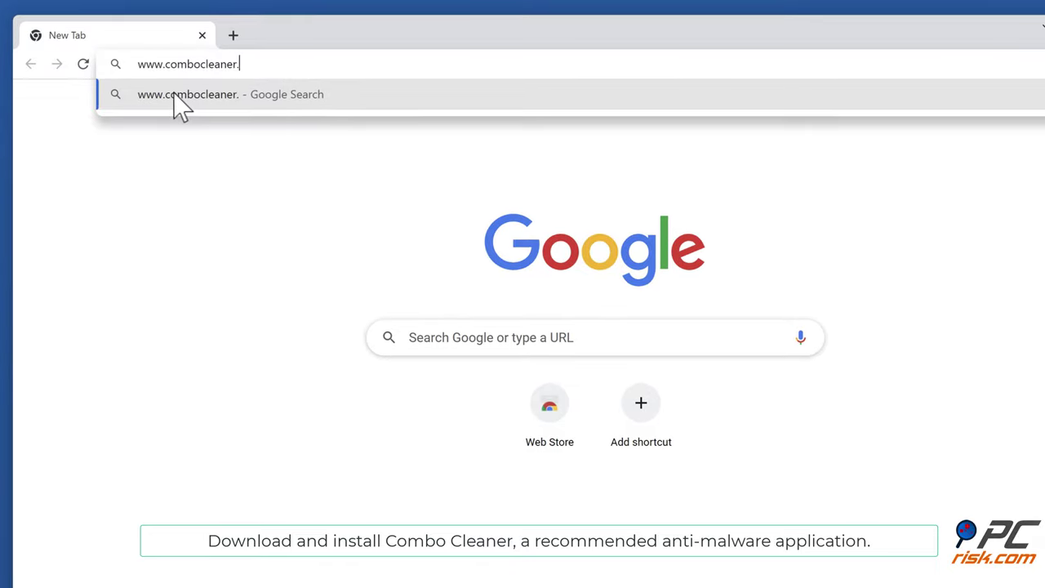
text(.com)
key(Return)
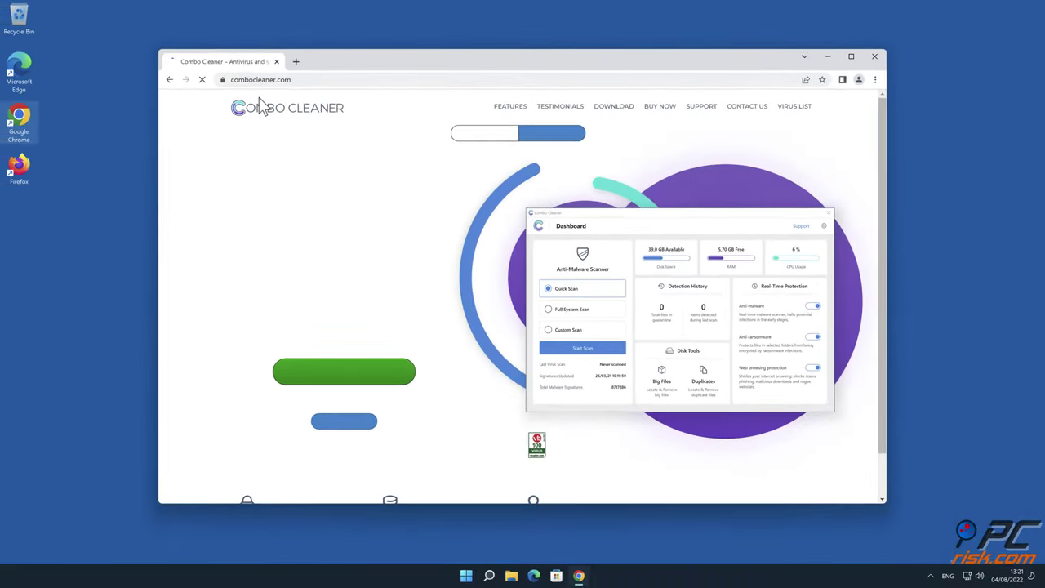
click(346, 374)
click(232, 490)
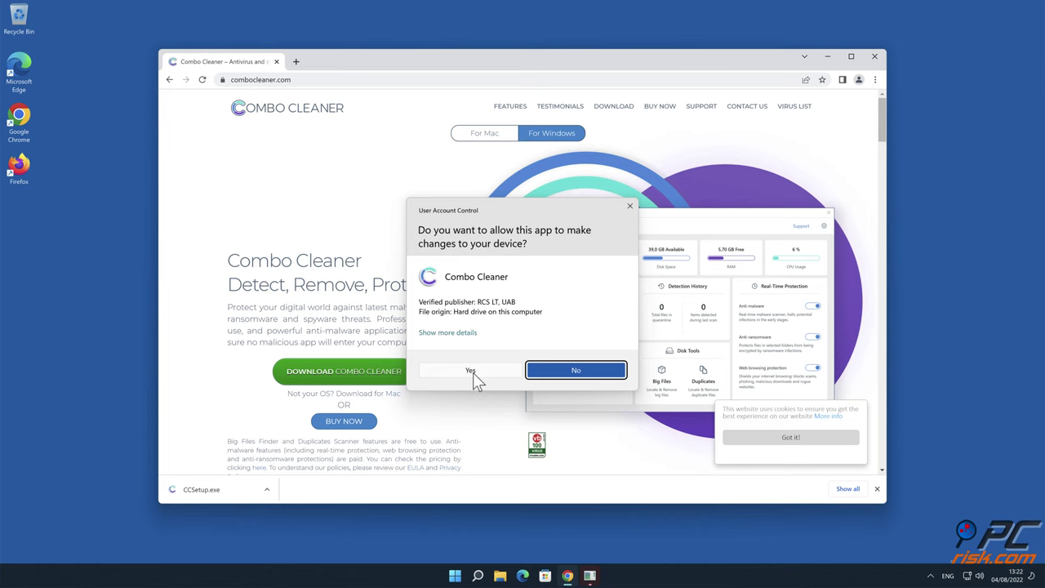
Approve the User Account Control prompt and finish the Combo Cleaner InstallShield wizard
click(472, 371)
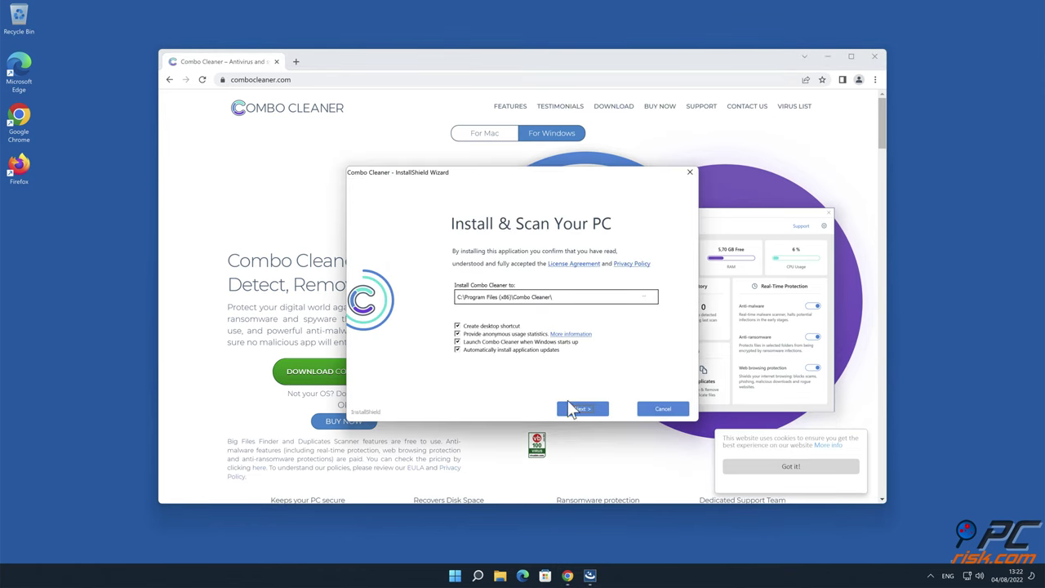
click(590, 410)
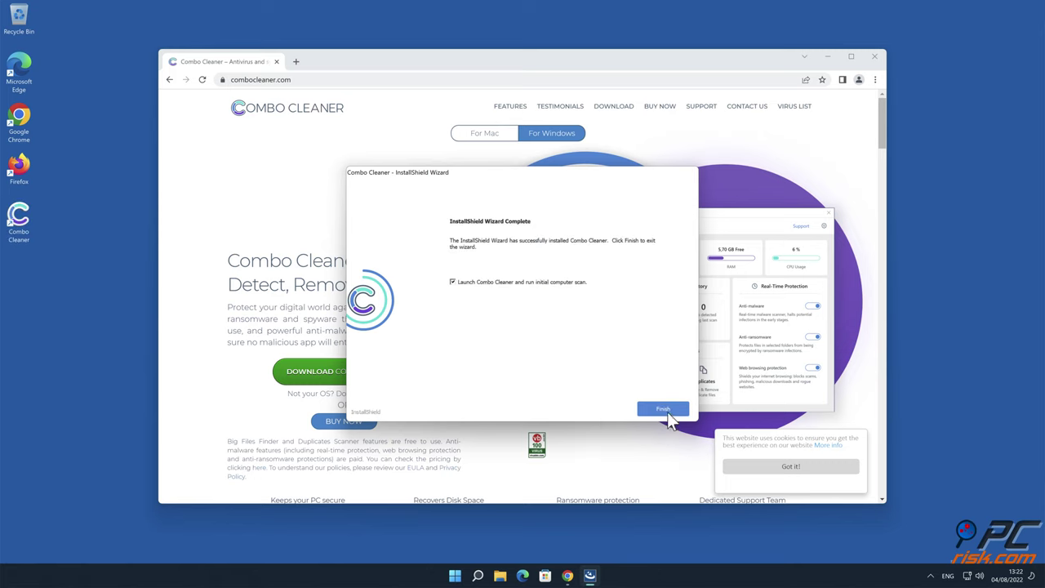
click(663, 409)
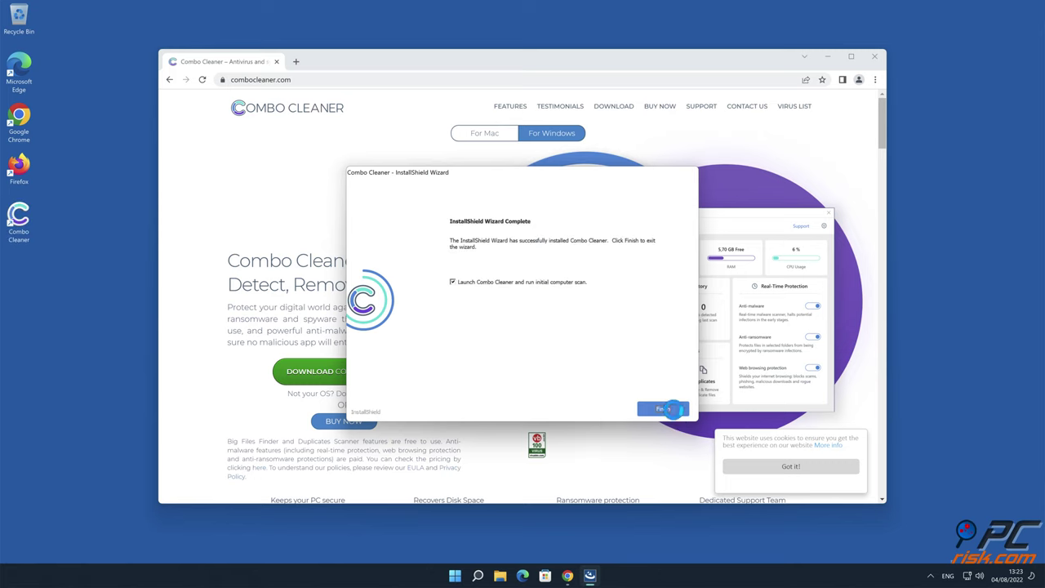
Close Chrome, activate the Combo Cleaner license and quarantine the nwslndng.com Ads threat
click(874, 58)
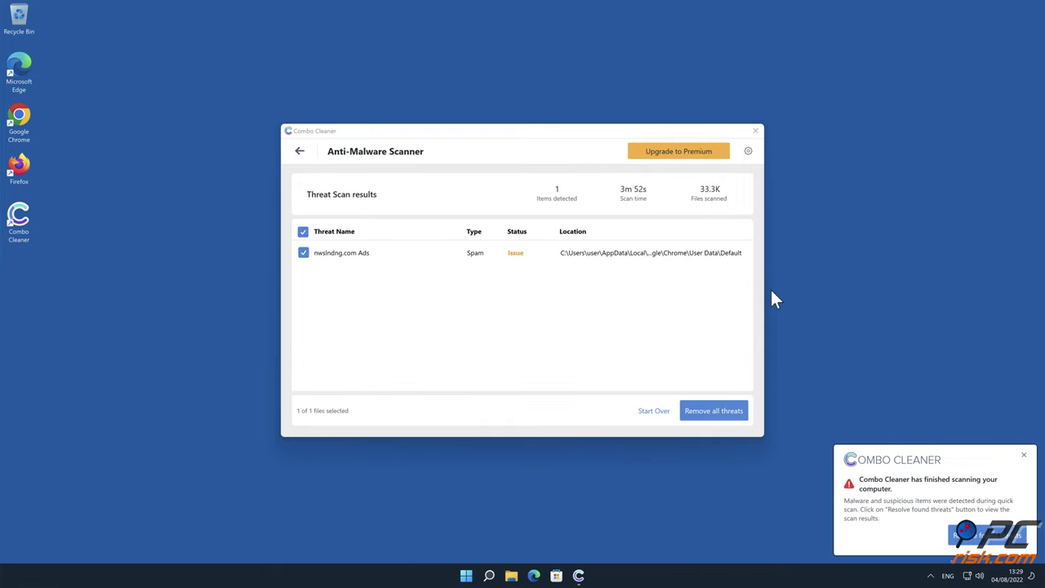
click(717, 412)
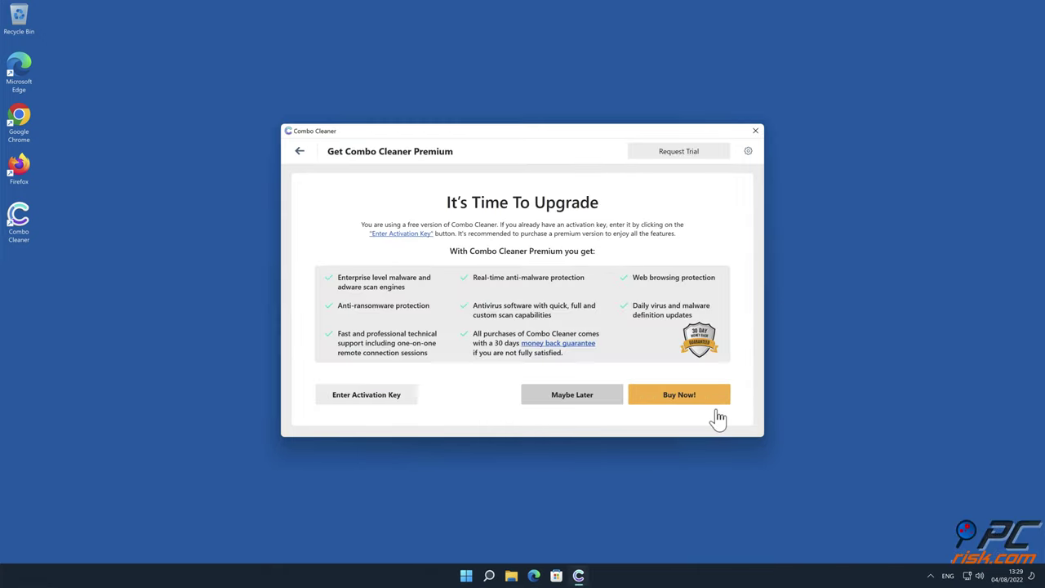
click(402, 394)
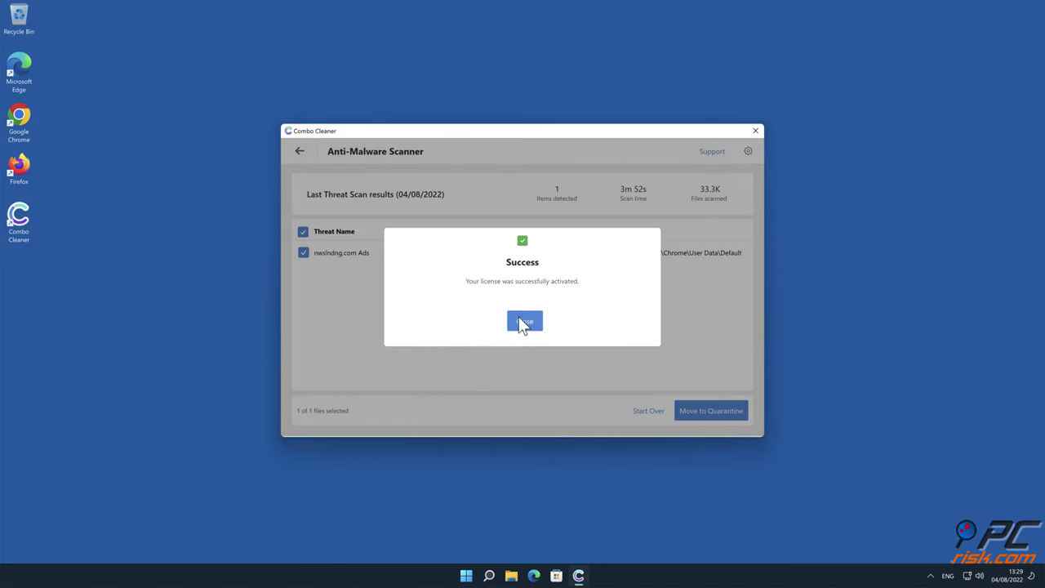
click(520, 322)
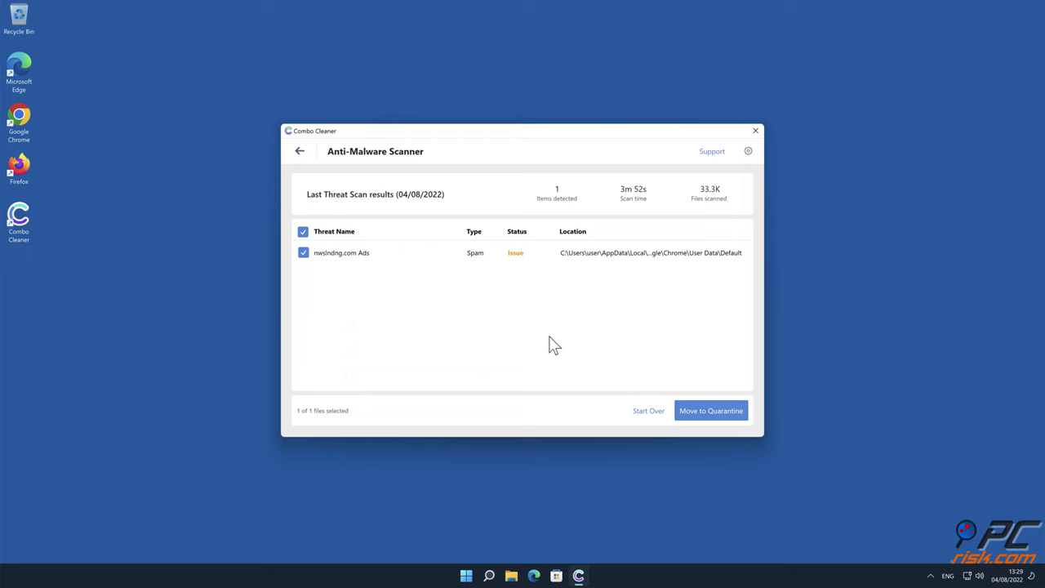
click(686, 403)
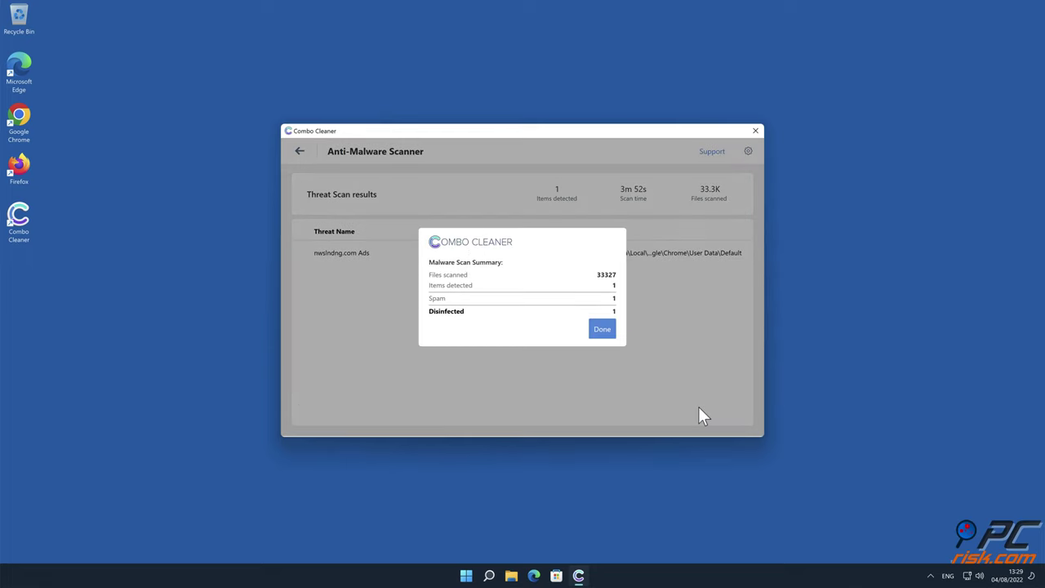
click(604, 335)
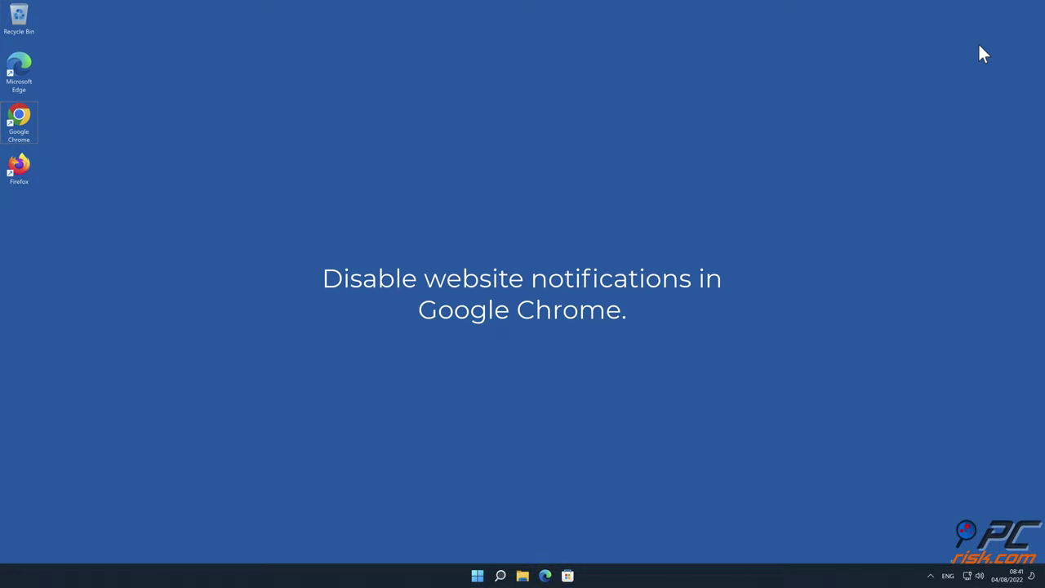
Open Chrome's Notifications page under Privacy and security > Site Settings
double_click(19, 121)
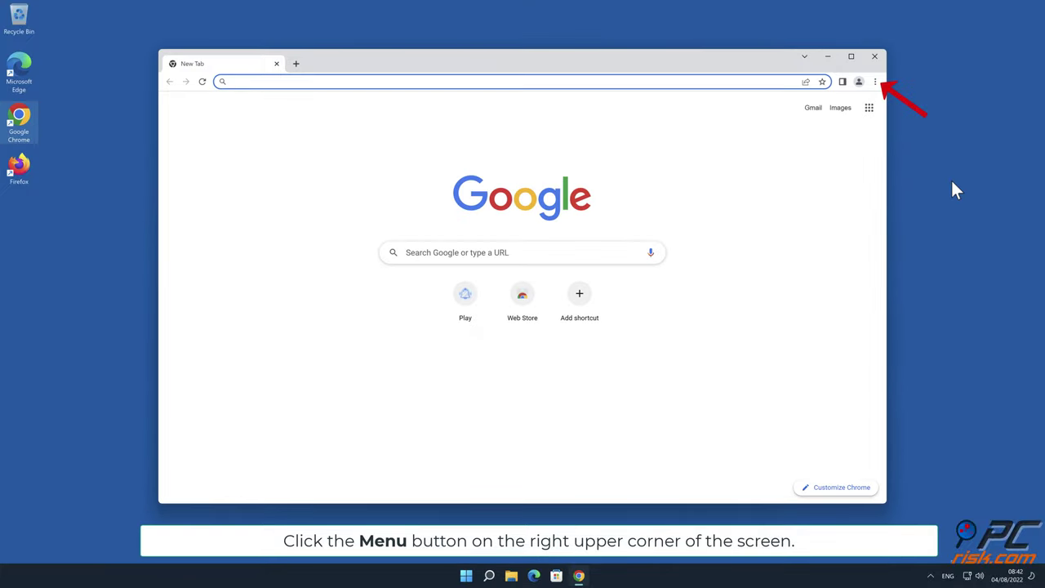
click(874, 82)
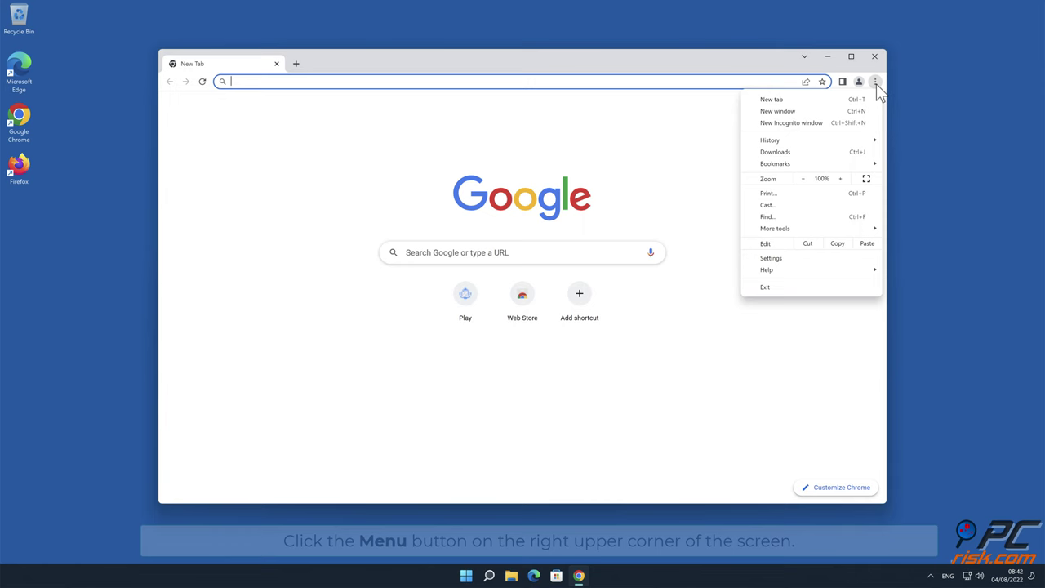
click(796, 259)
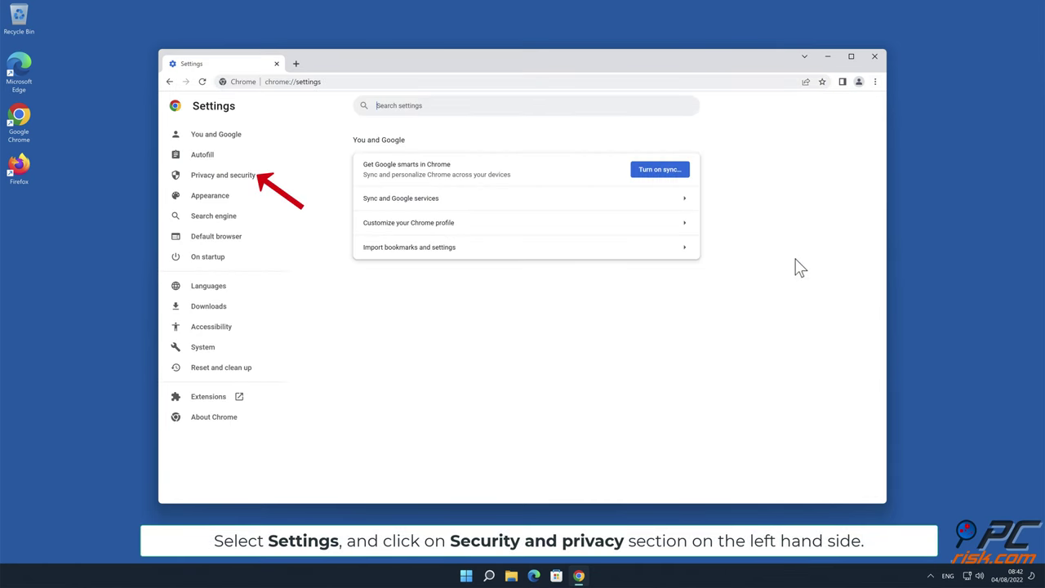
click(245, 180)
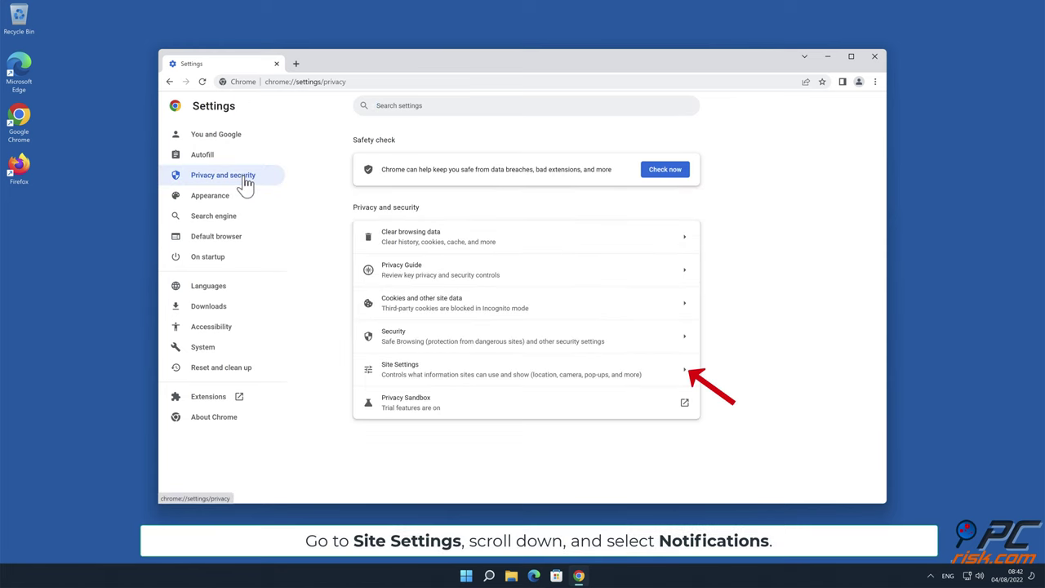
click(683, 373)
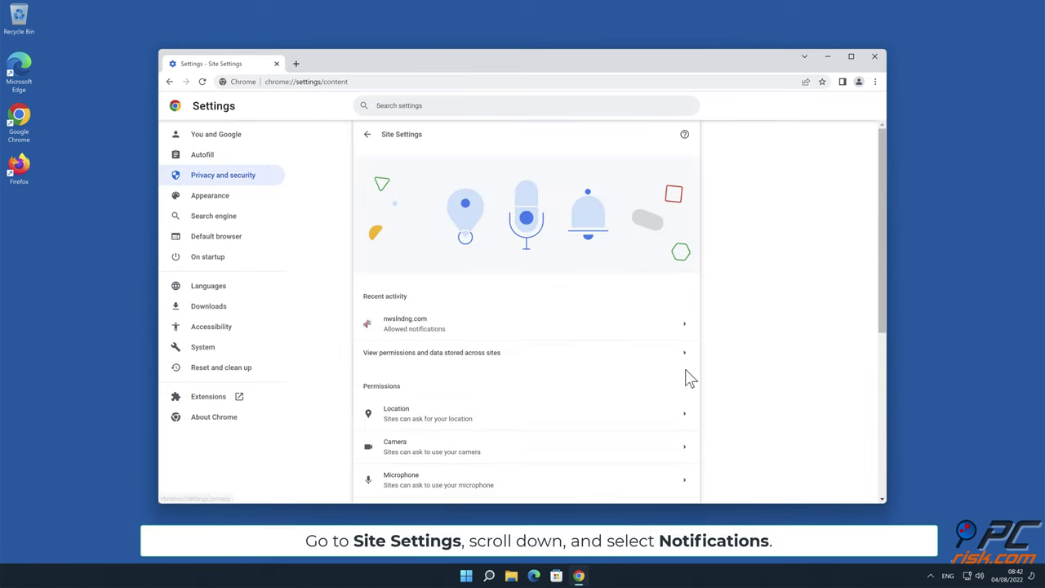
drag(883, 239, 886, 347)
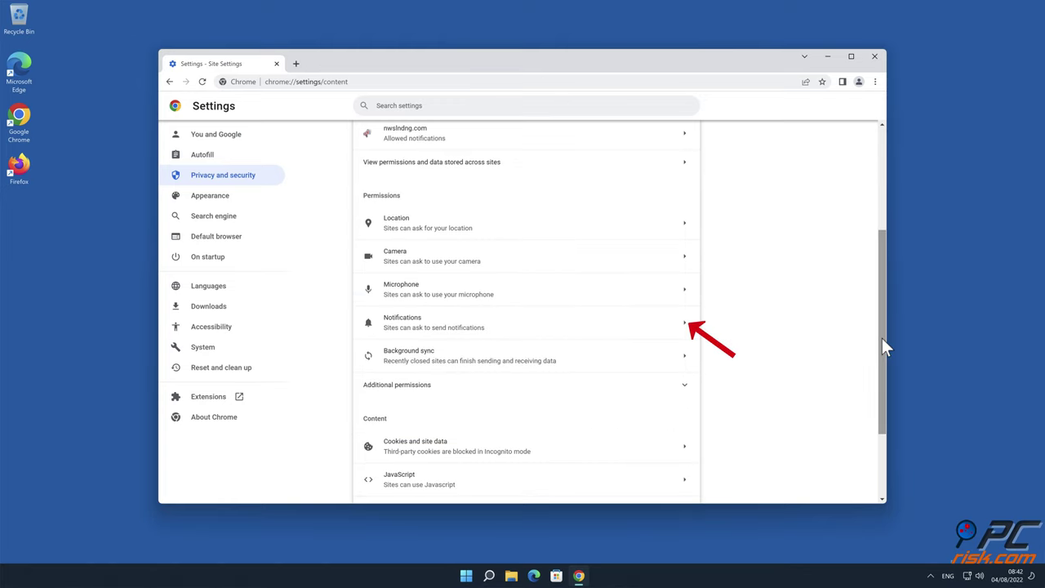
click(684, 325)
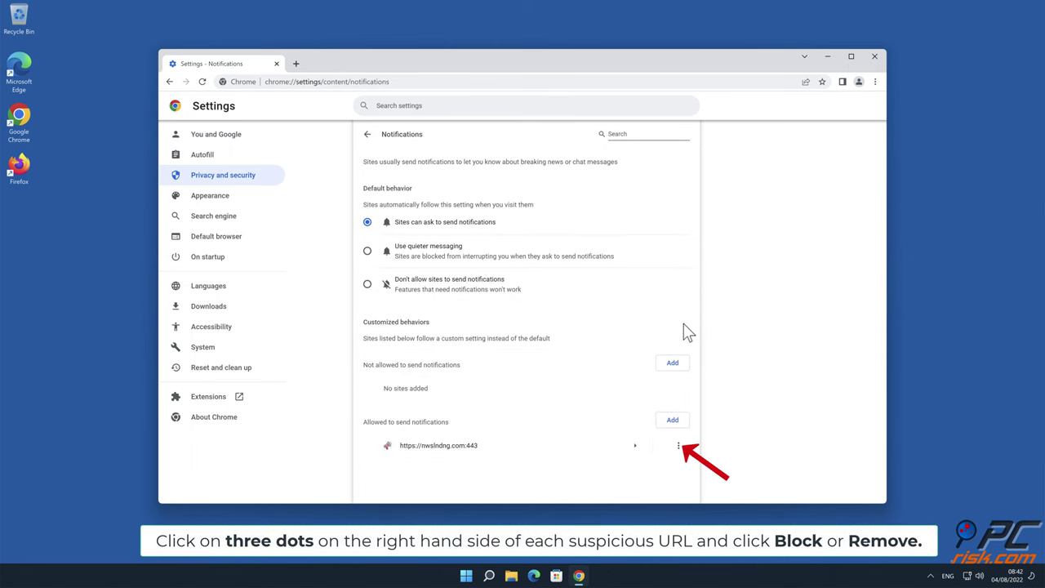
Remove nwslndng.com from the allowed notification sites and close Chrome
click(678, 447)
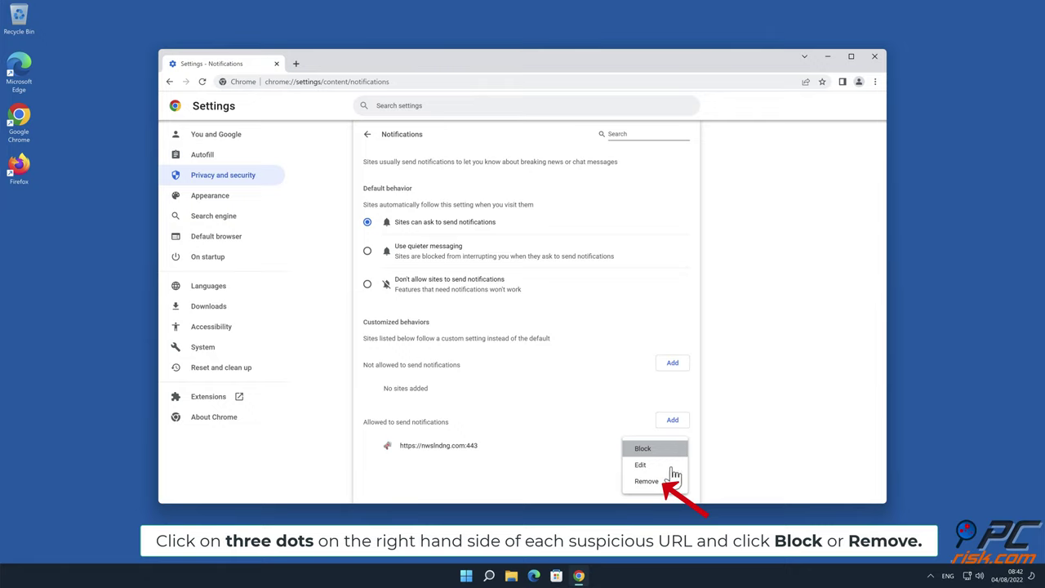
click(666, 483)
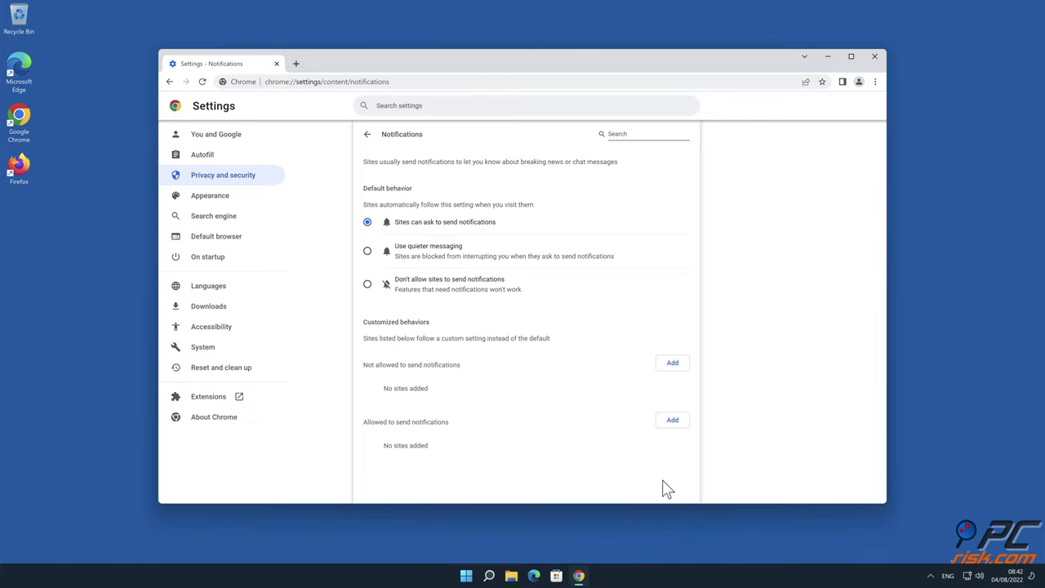
click(874, 57)
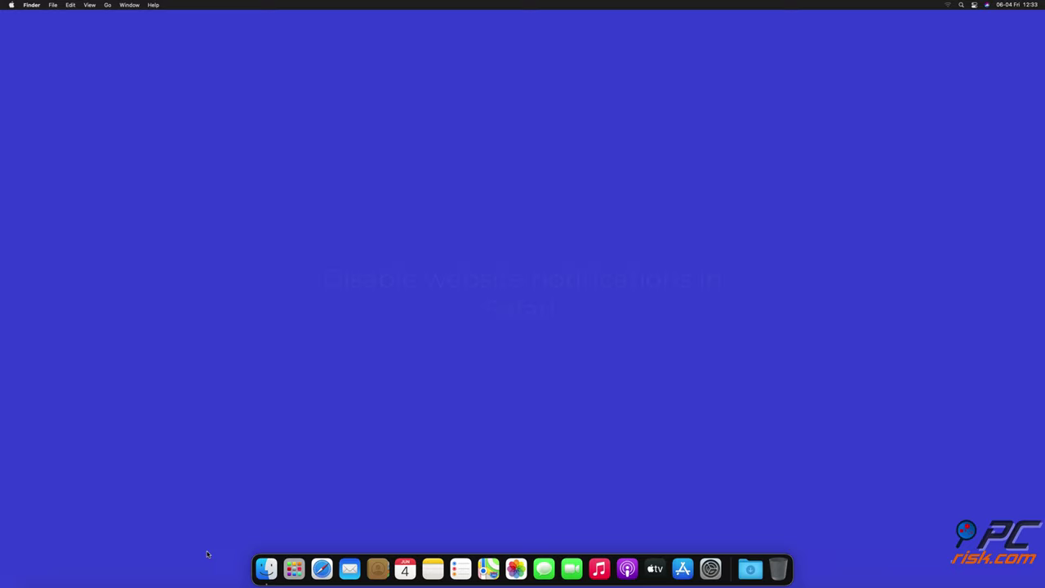
Open Safari Preferences to the Websites > Notifications list
click(321, 568)
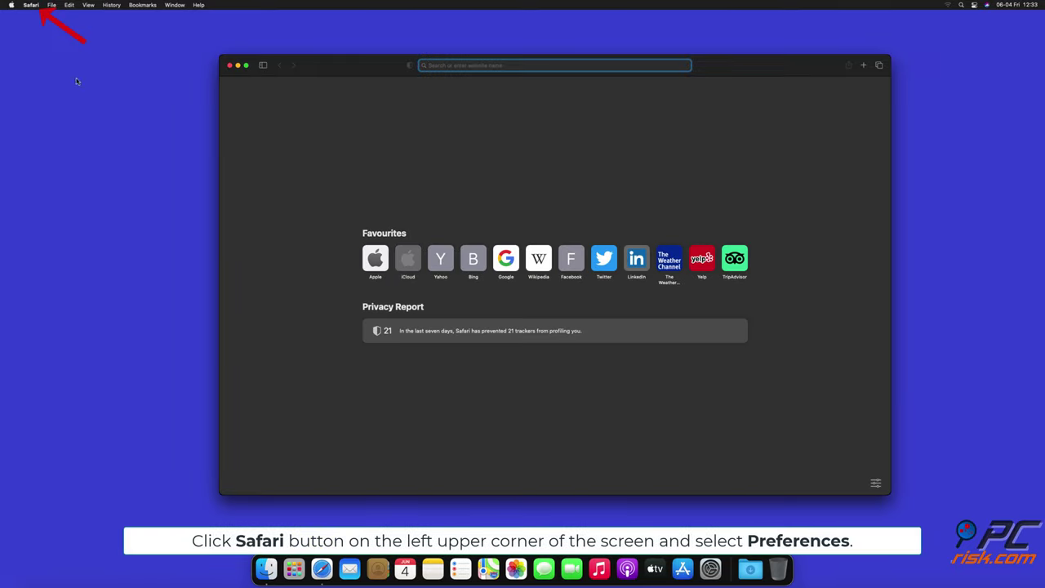
click(31, 5)
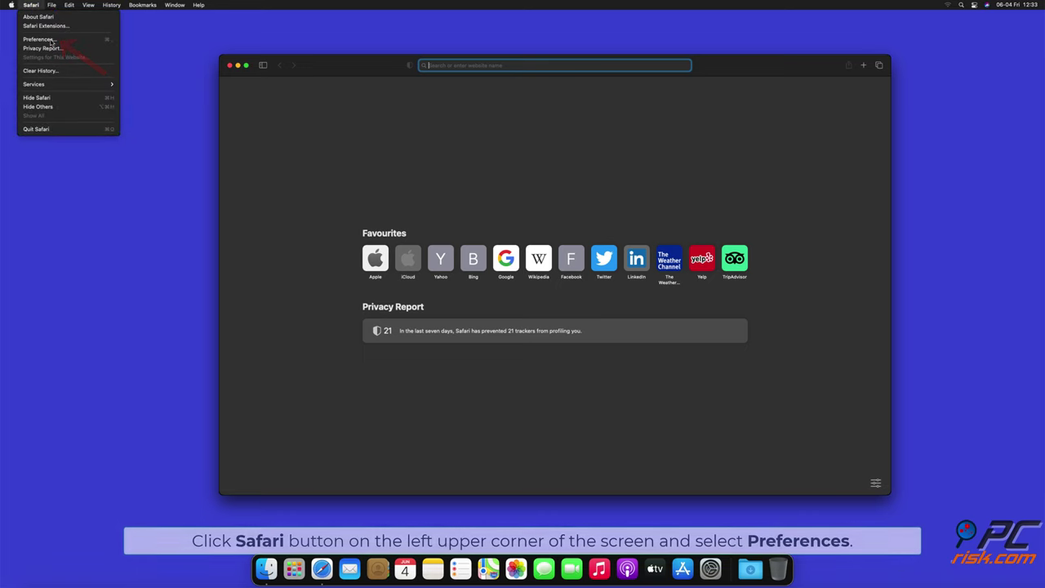
click(51, 40)
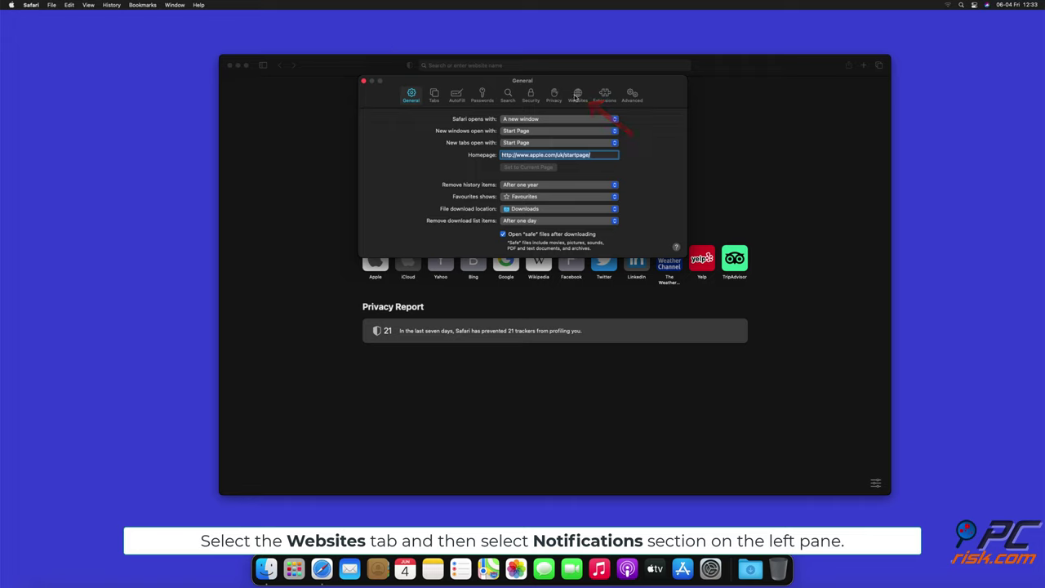
click(576, 94)
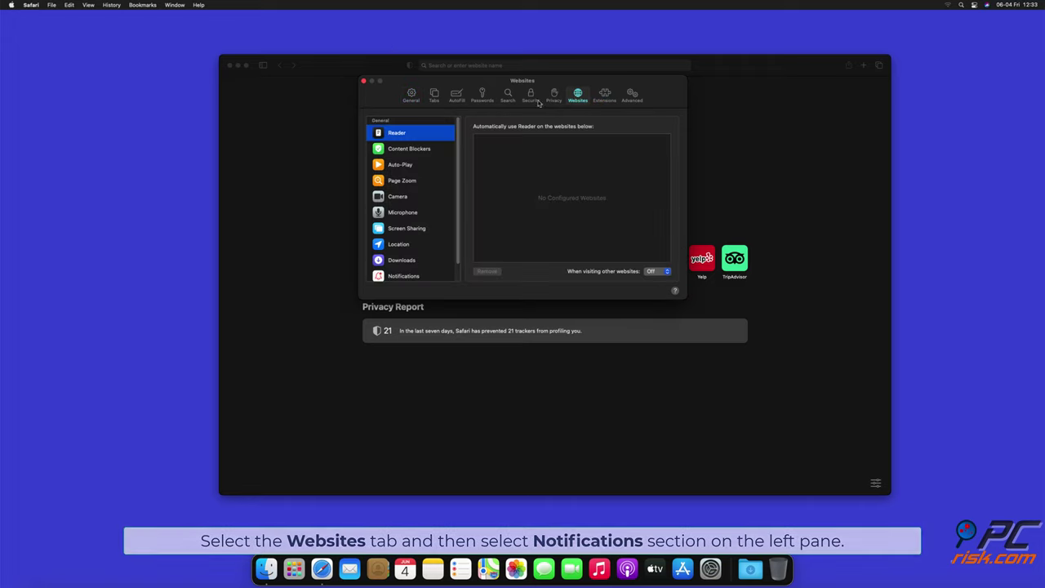
scroll(458, 164, down, 2)
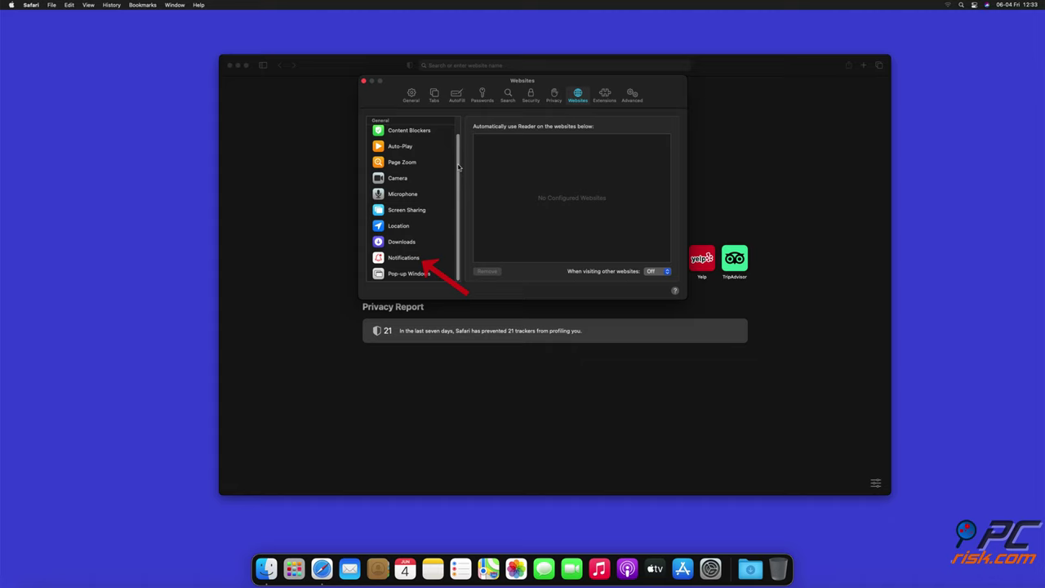
click(404, 260)
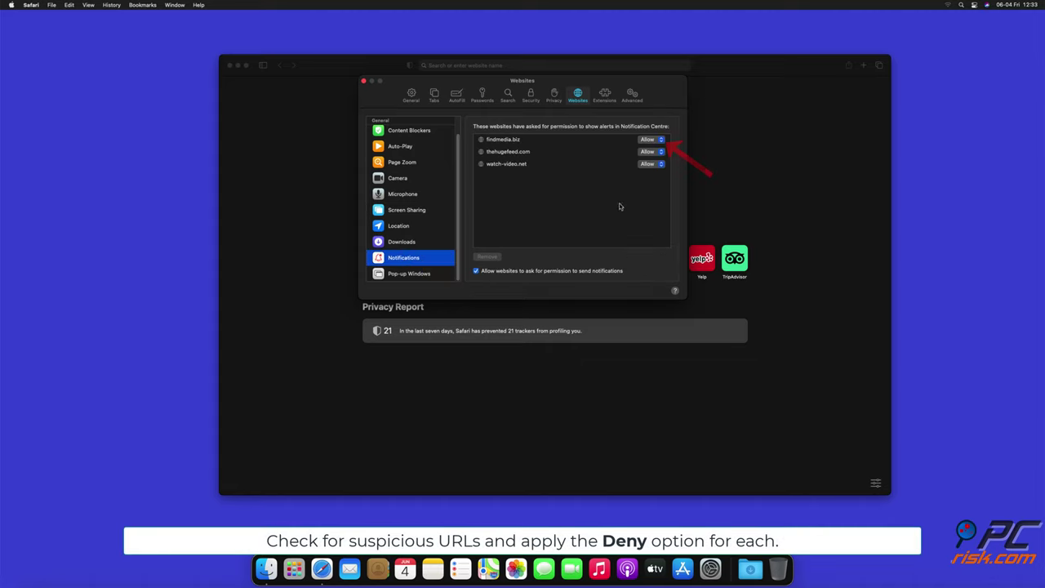
Set findmedia.biz, thehugefeed.com and watch-video.net to Deny, then close the preferences
click(661, 140)
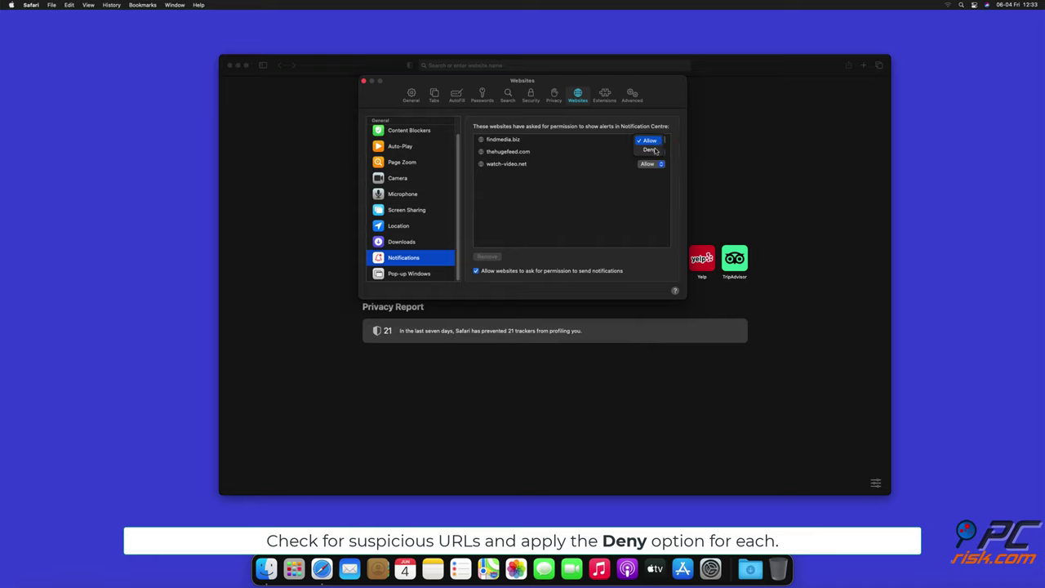
click(650, 151)
click(661, 153)
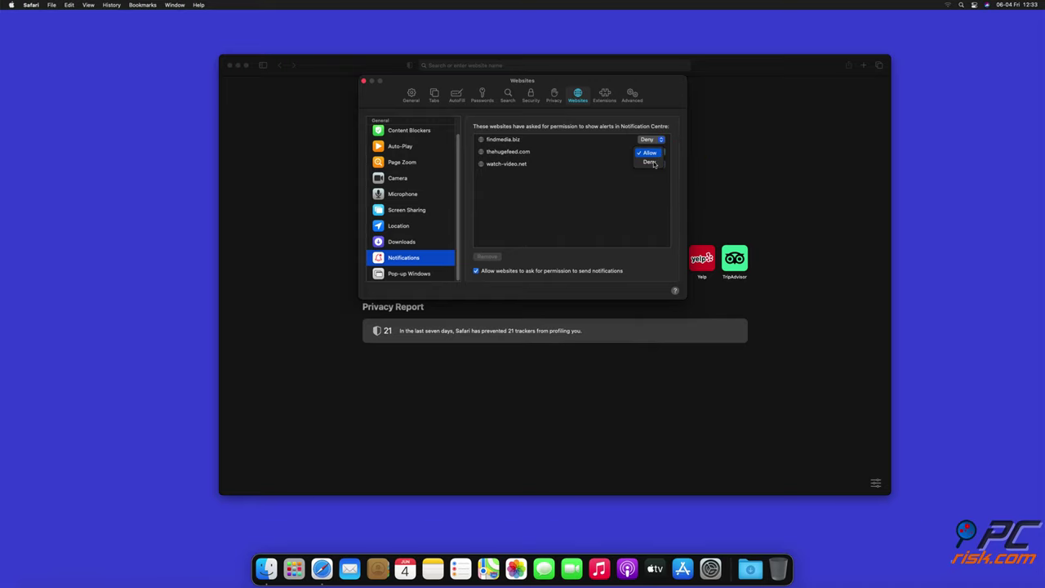
click(652, 163)
click(651, 164)
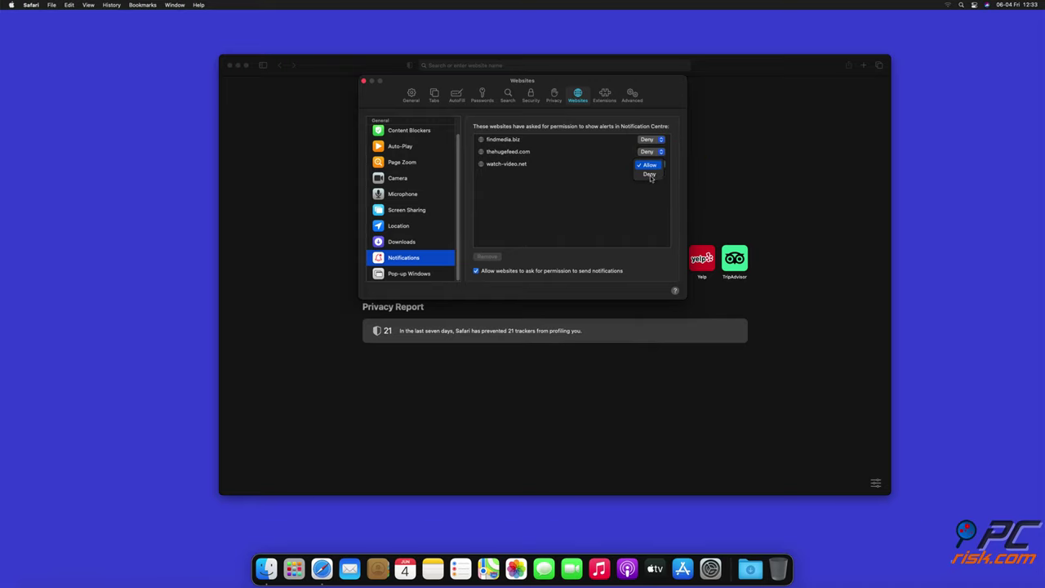
click(649, 175)
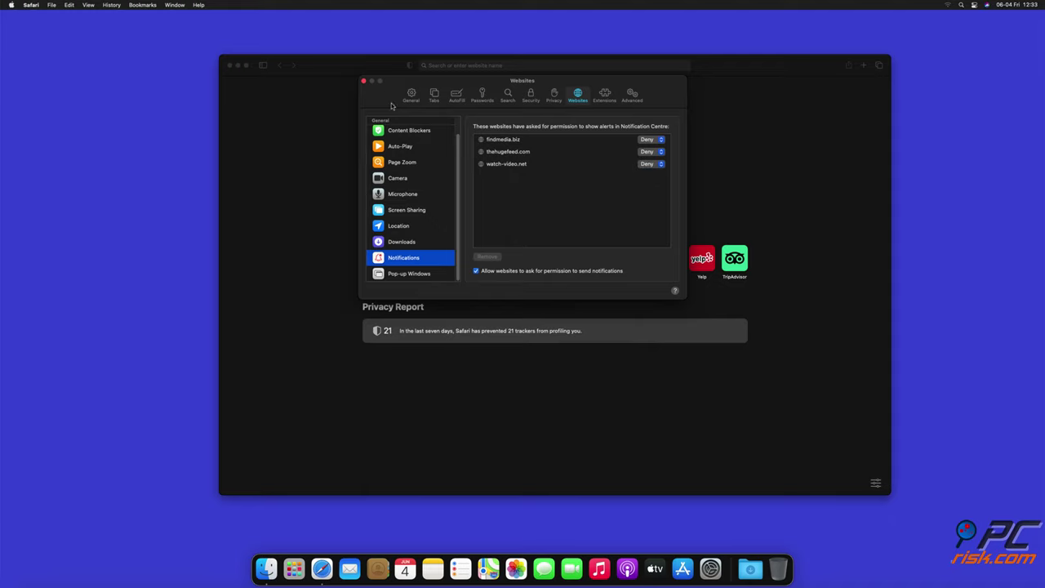
click(364, 81)
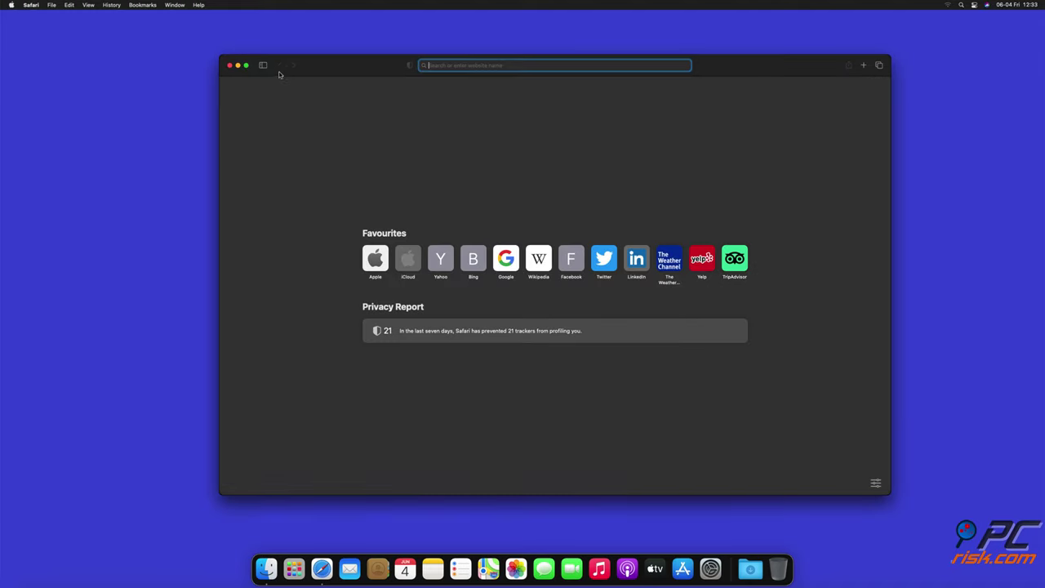
Close Safari and open the Settings page in Microsoft Edge
click(229, 65)
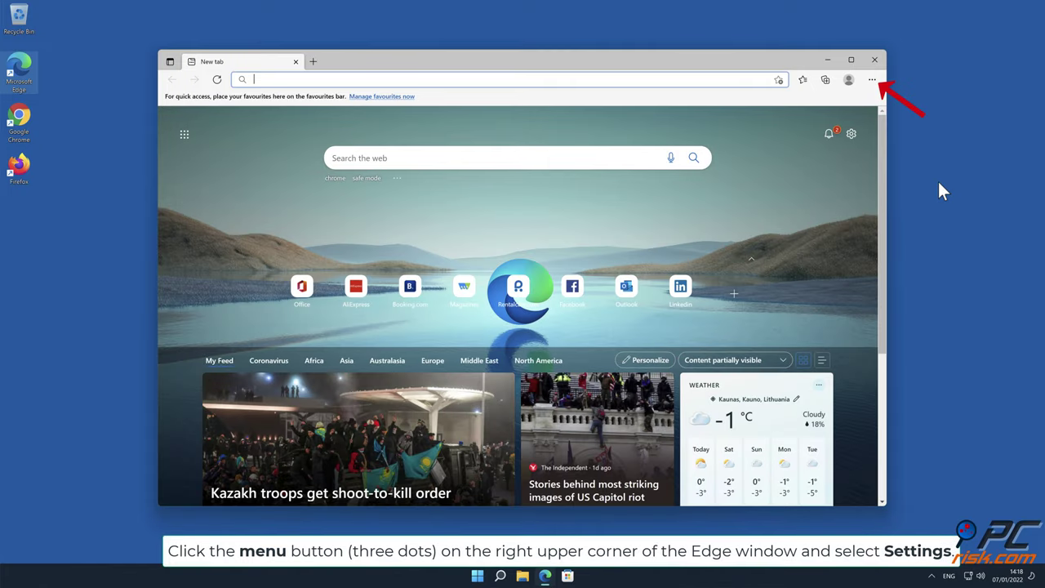
click(872, 79)
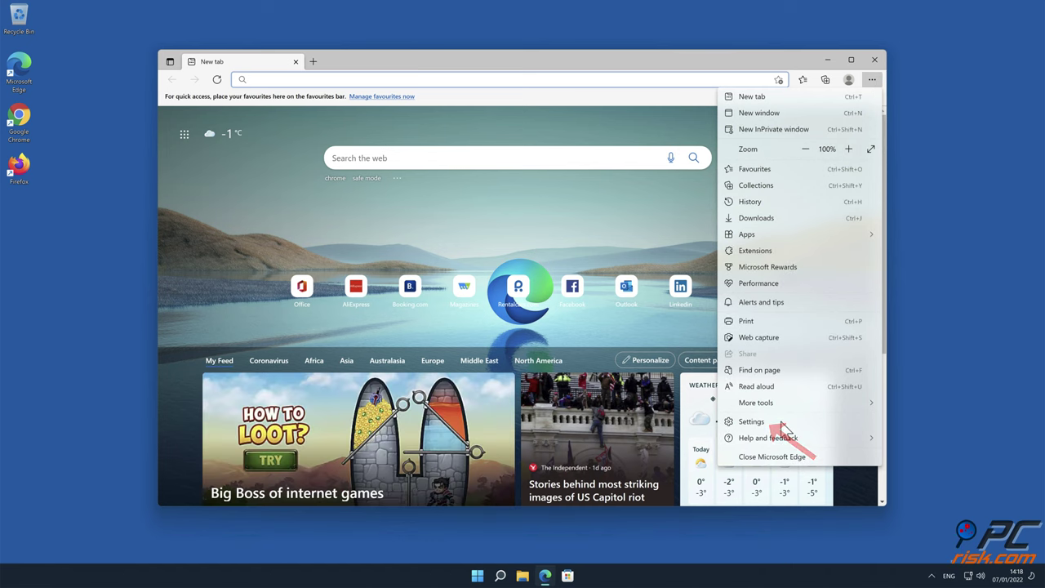
click(777, 421)
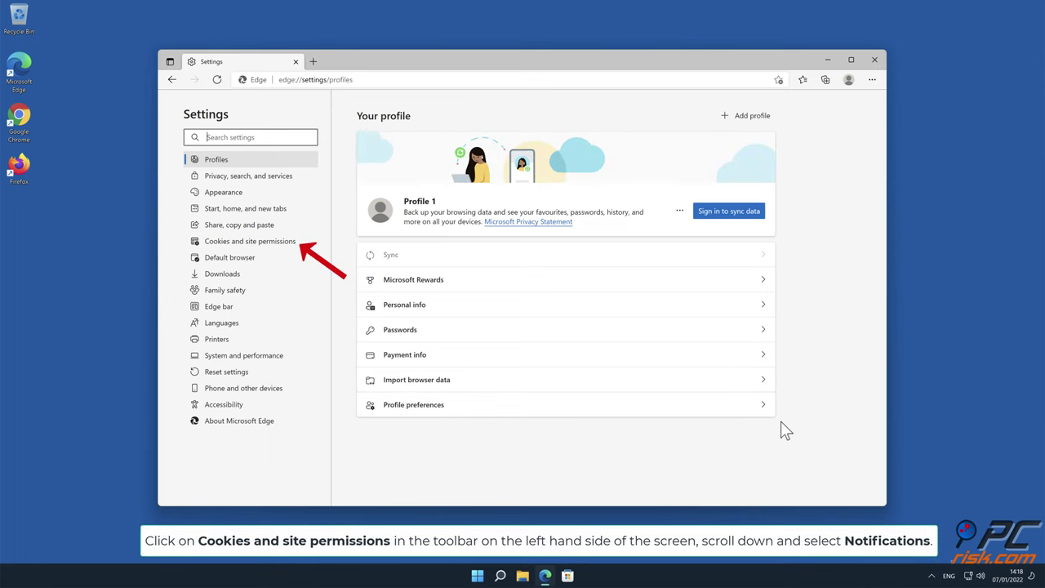
Open Cookies and site permissions, then the Notifications permission page in Edge
click(288, 246)
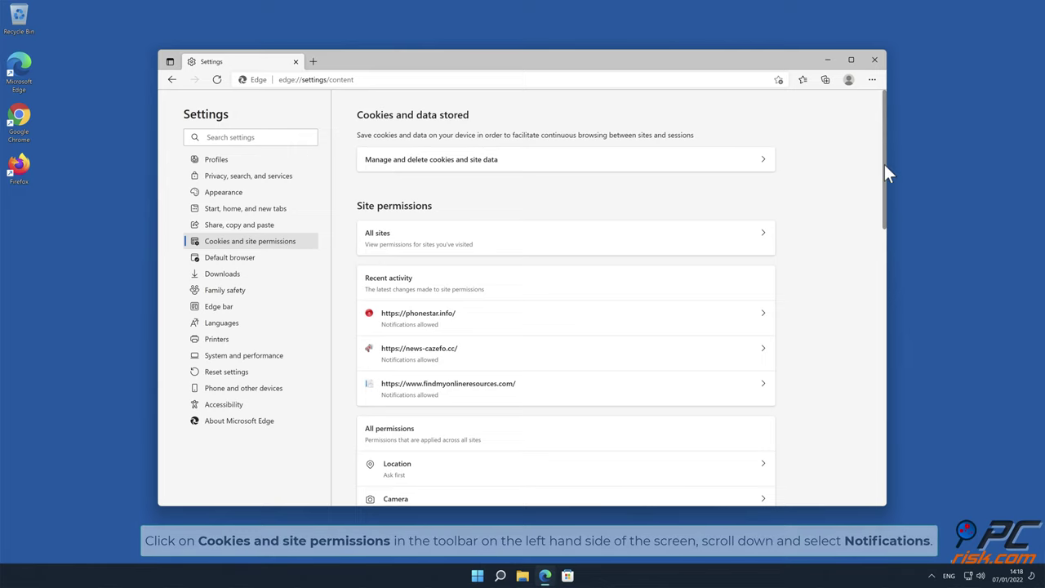
drag(885, 166, 887, 270)
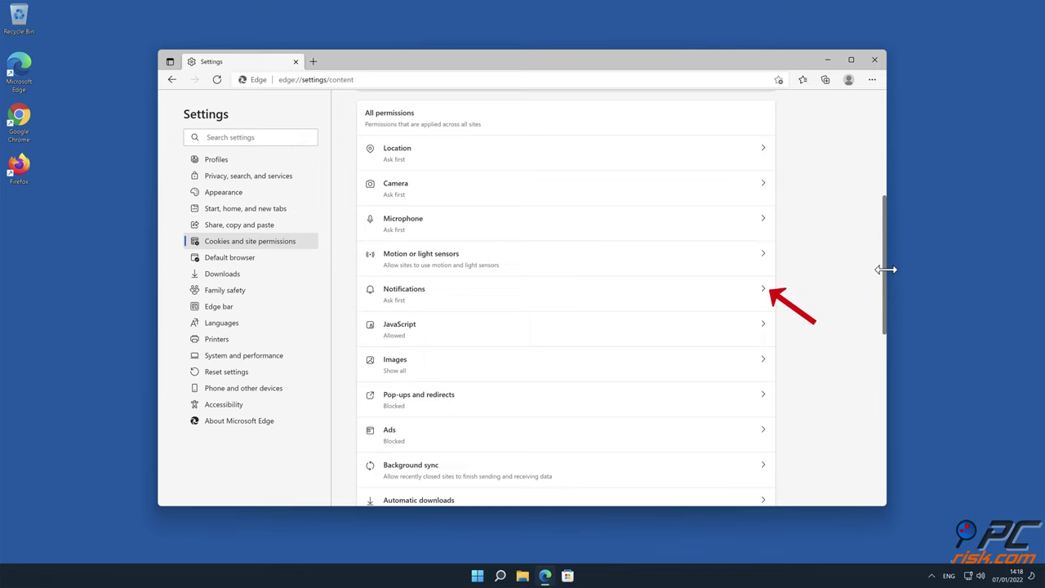
click(762, 290)
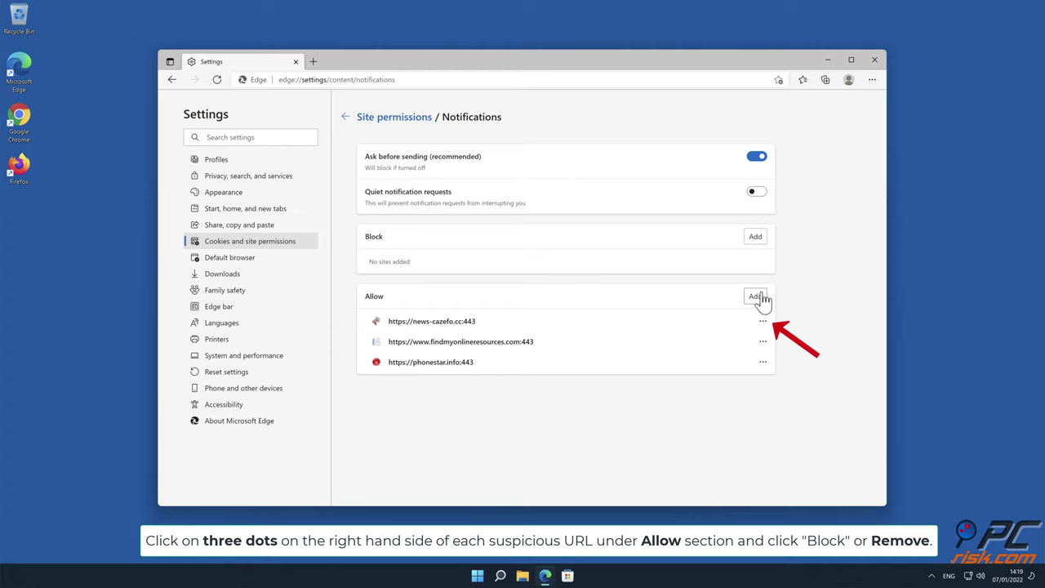
Remove news-cazefo.cc, findmyonlineresources.com and phonestar.info from Edge's allowed notifications, then close Edge
click(763, 321)
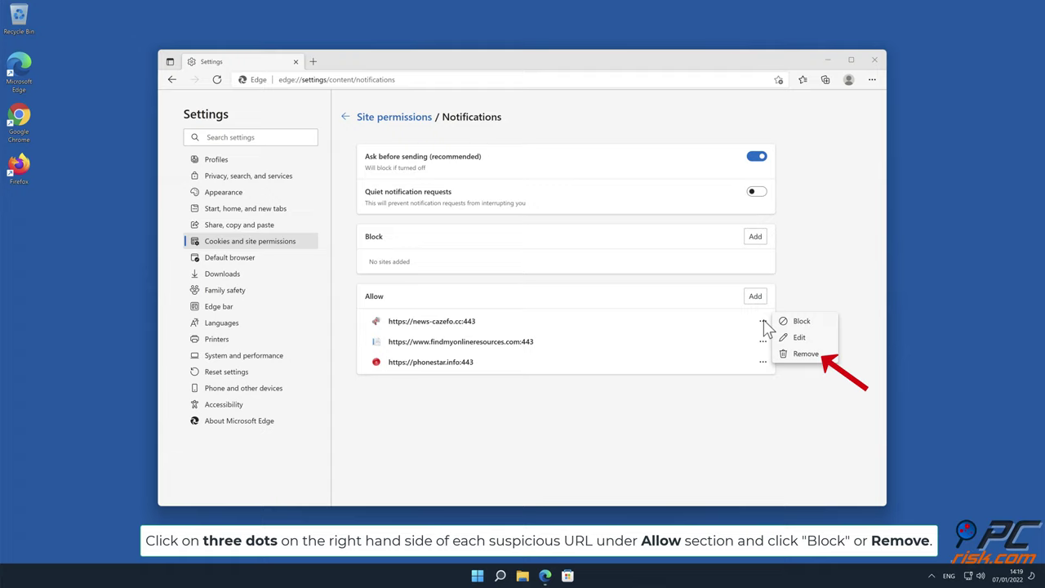
click(807, 355)
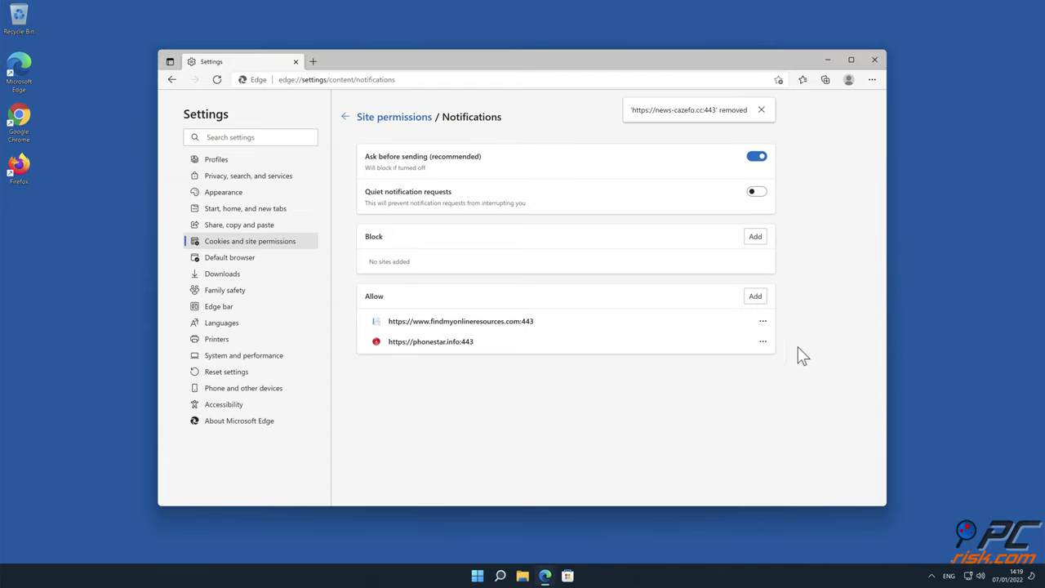
click(763, 320)
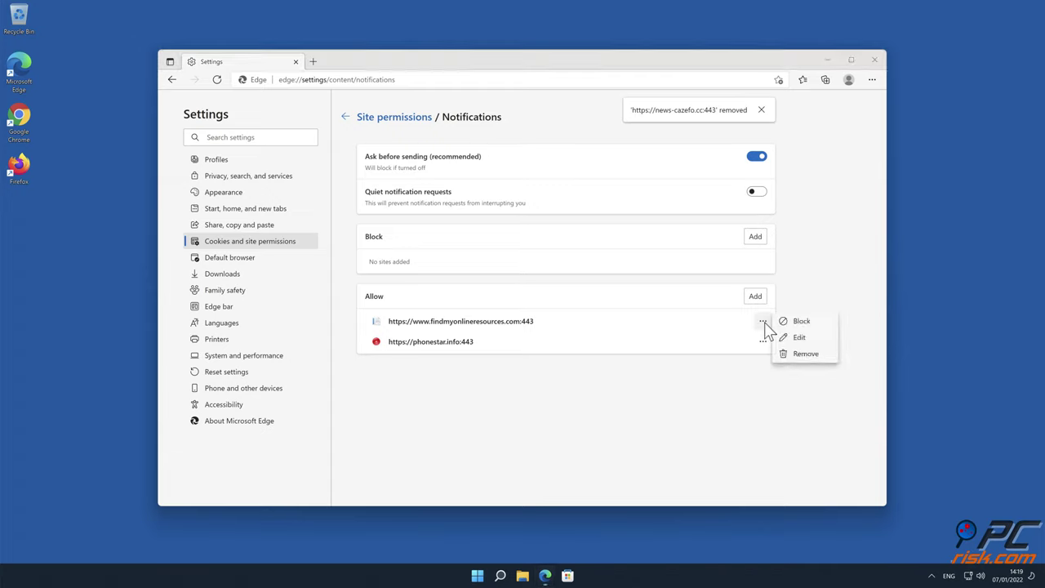
click(805, 357)
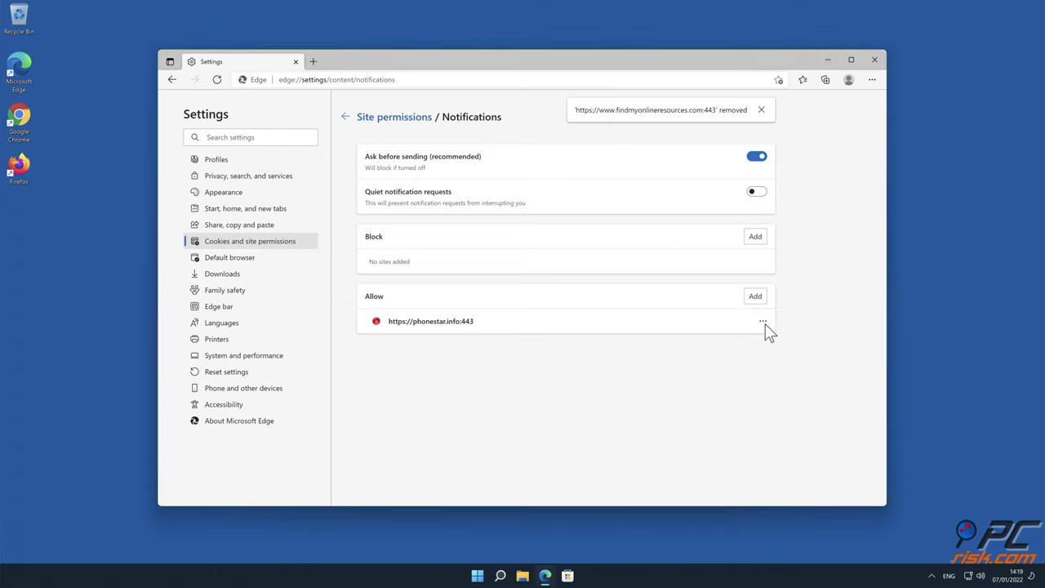
click(762, 321)
click(797, 353)
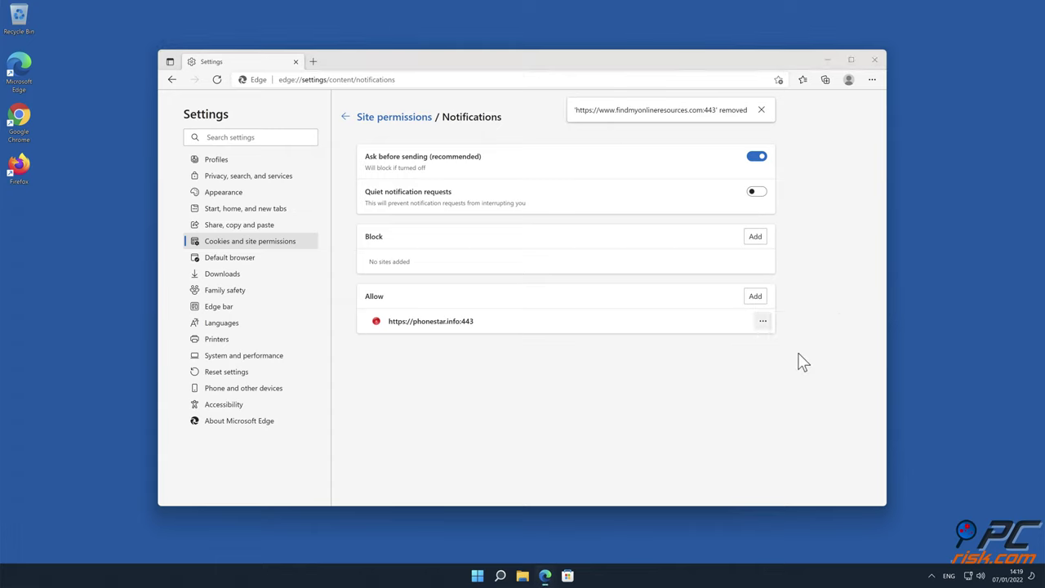
click(874, 59)
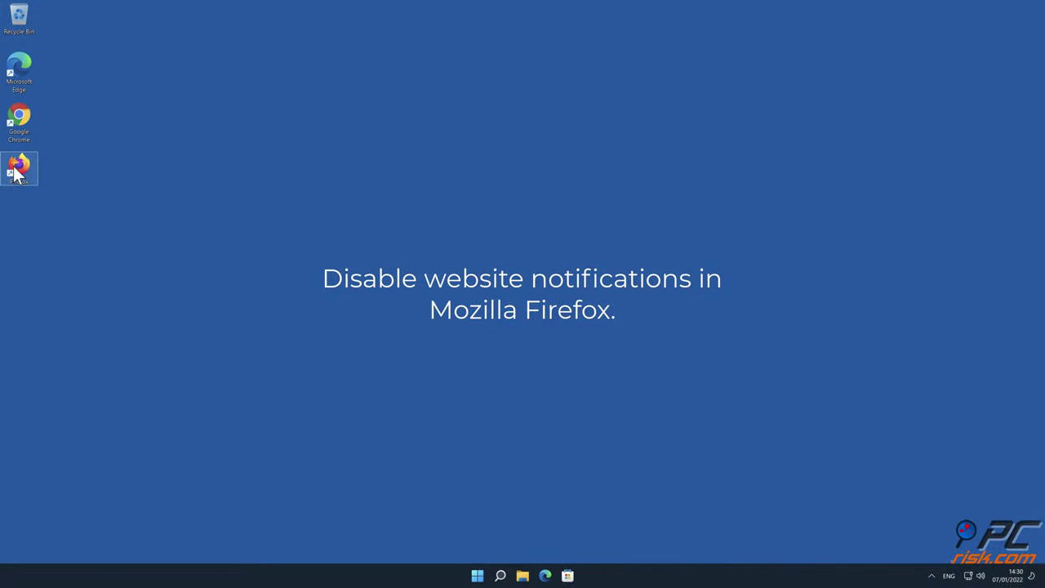
Launch Firefox and open Settings > Privacy & Security, scrolled to the Permissions section
double_click(18, 170)
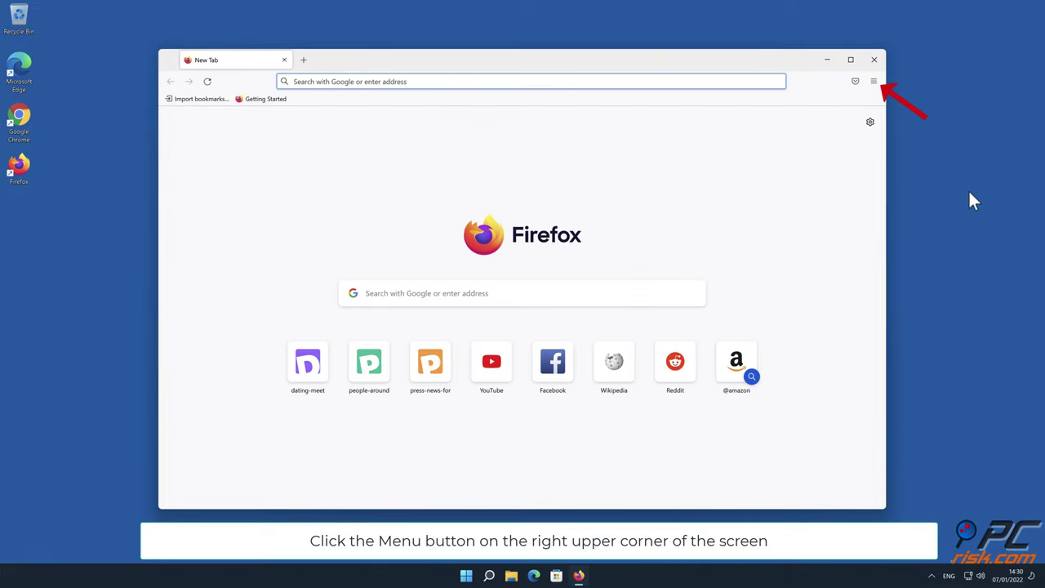
click(874, 81)
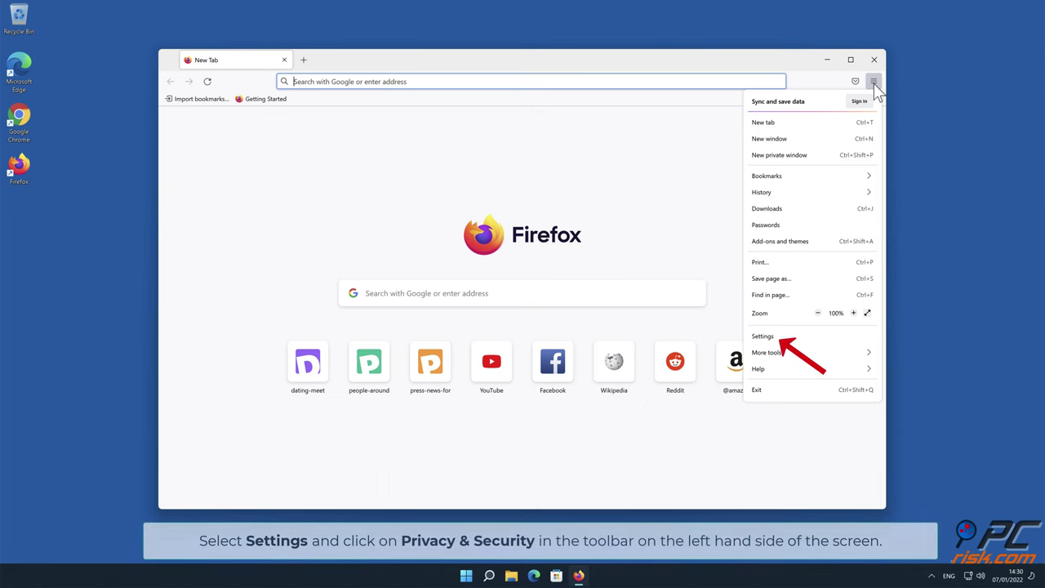
click(819, 341)
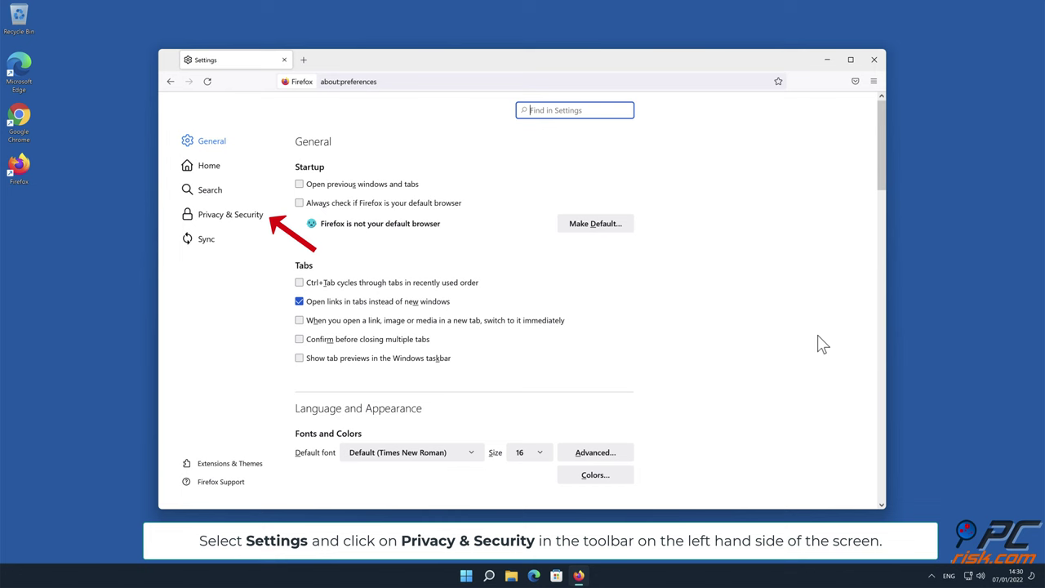
click(247, 219)
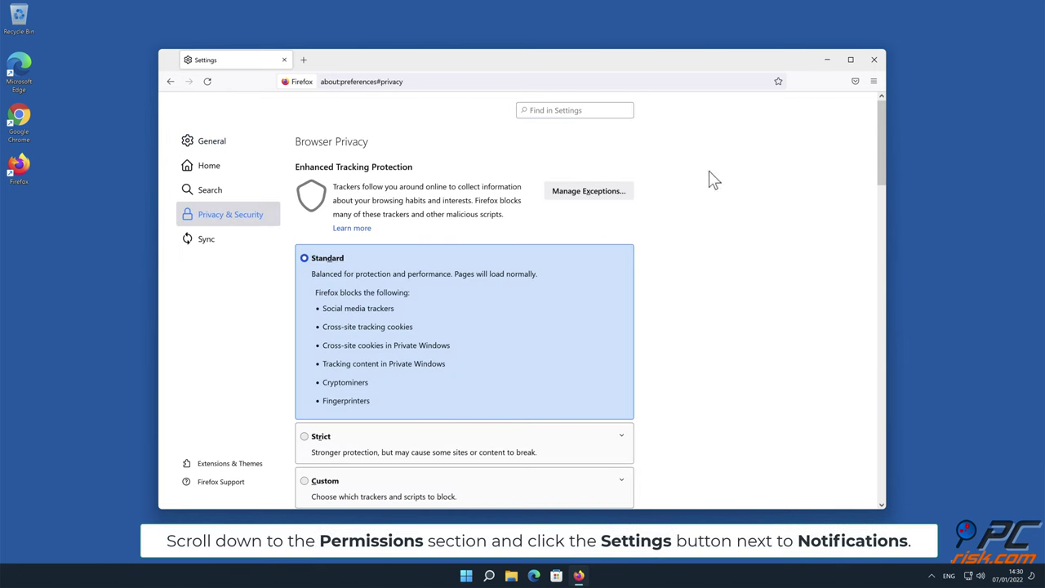
drag(880, 140, 882, 341)
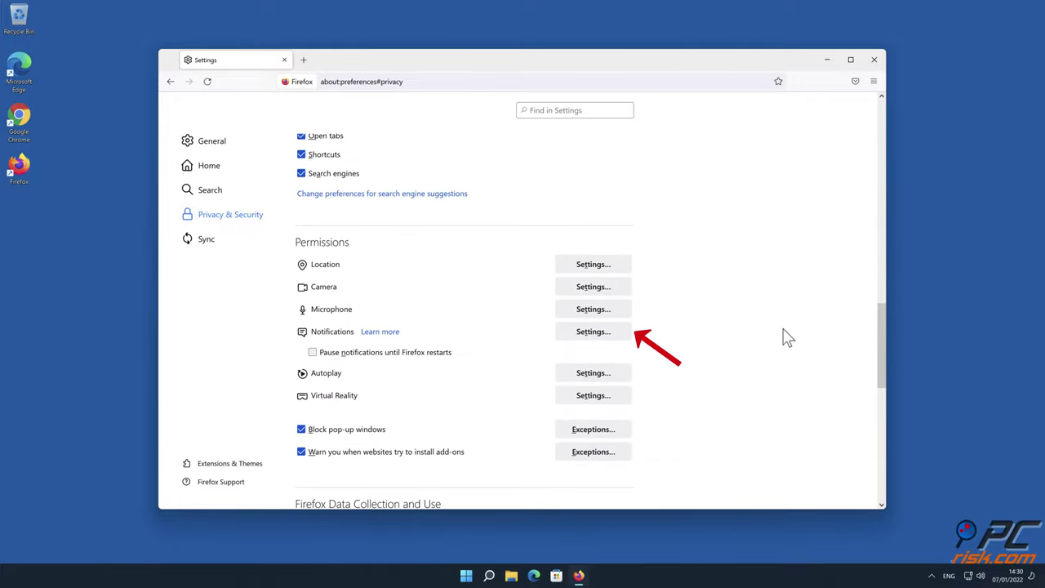
Set eclto.people-around.me, d.dating-meet.top and xetna.press-news-for.me to Block in Firefox notification settings, save, then exit Firefox
click(621, 332)
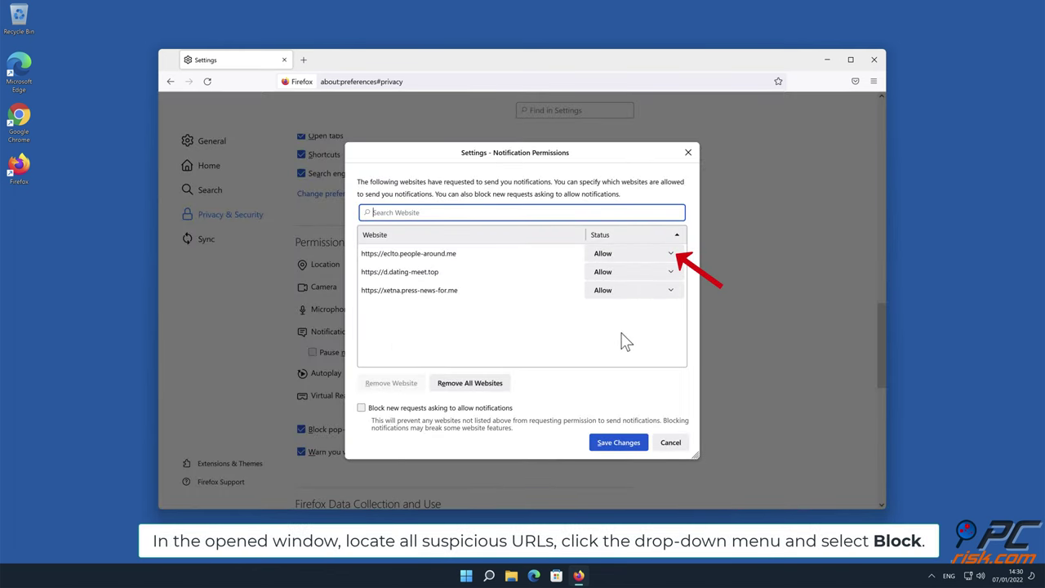
click(669, 258)
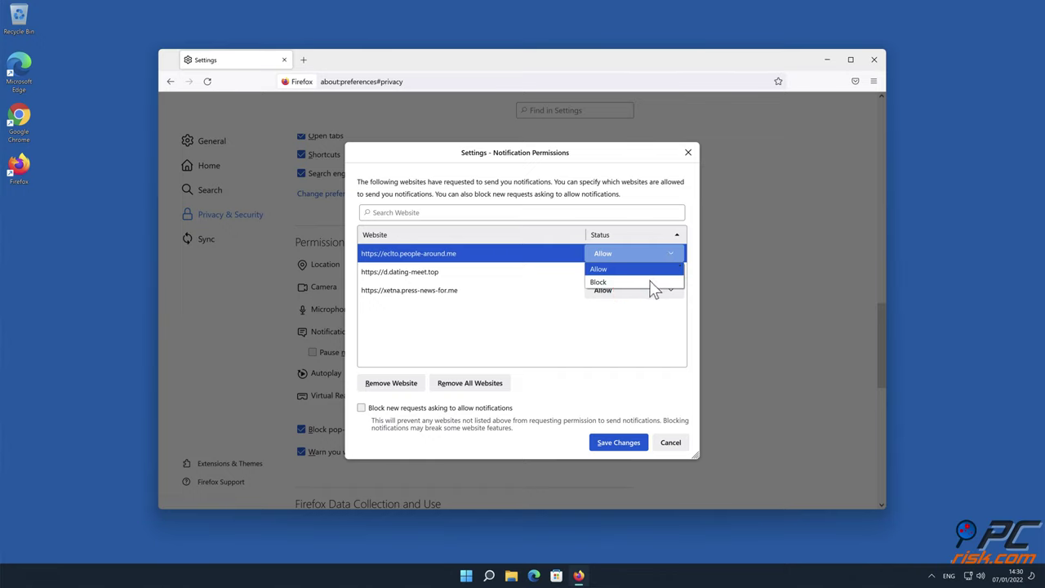
click(651, 282)
click(668, 269)
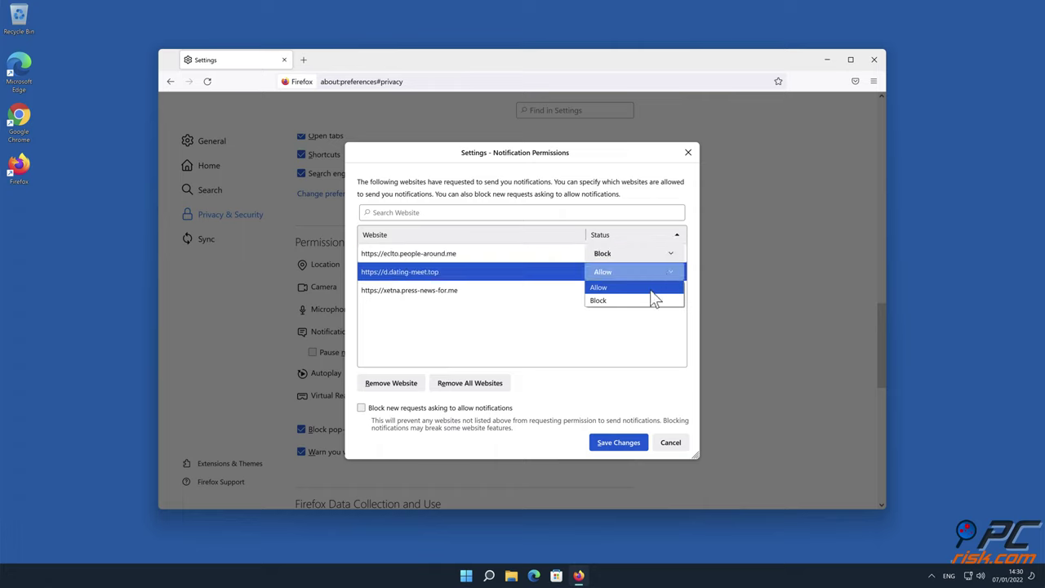
click(644, 300)
click(670, 290)
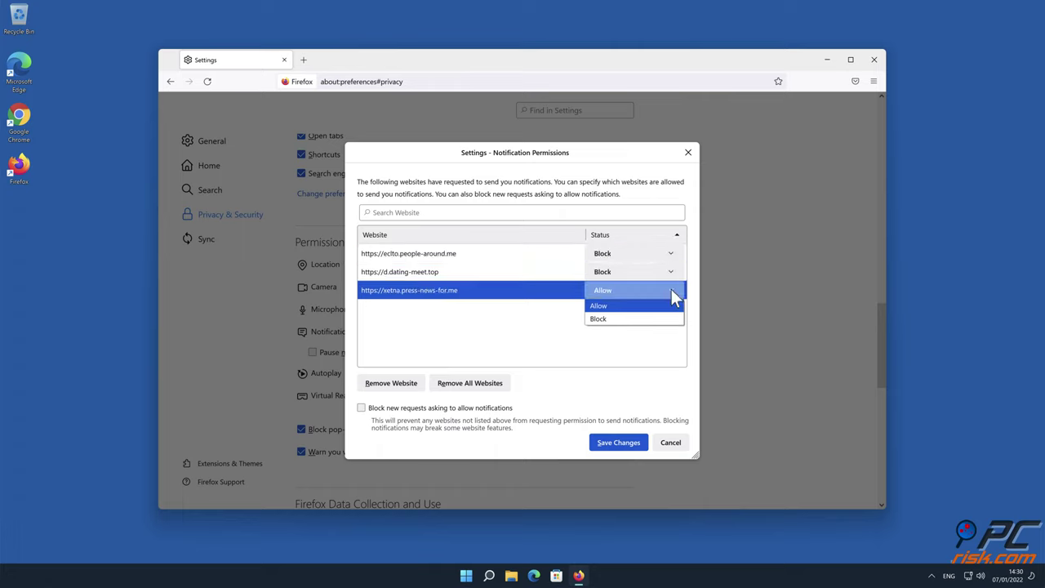
click(645, 318)
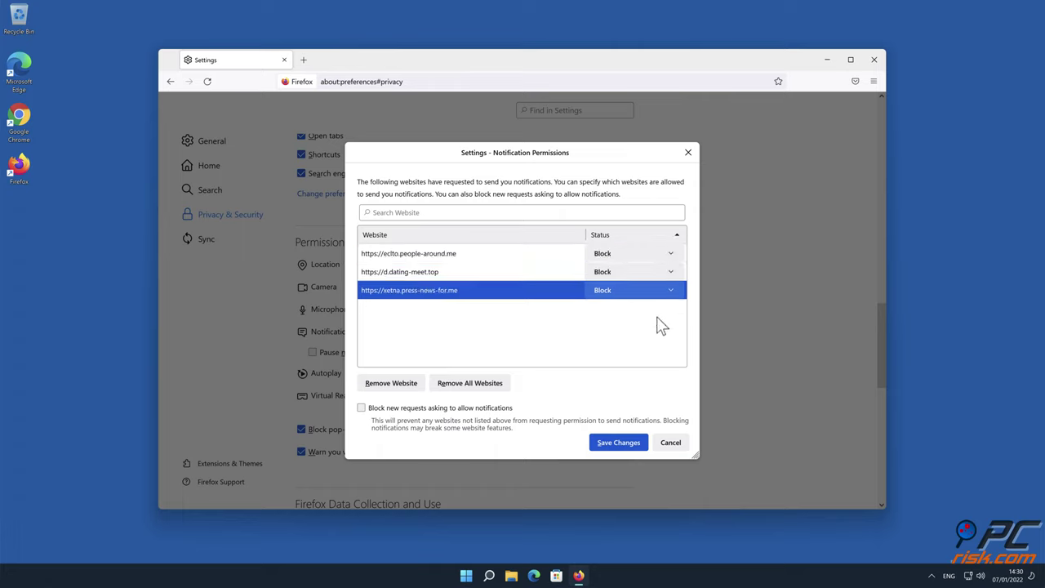
click(620, 442)
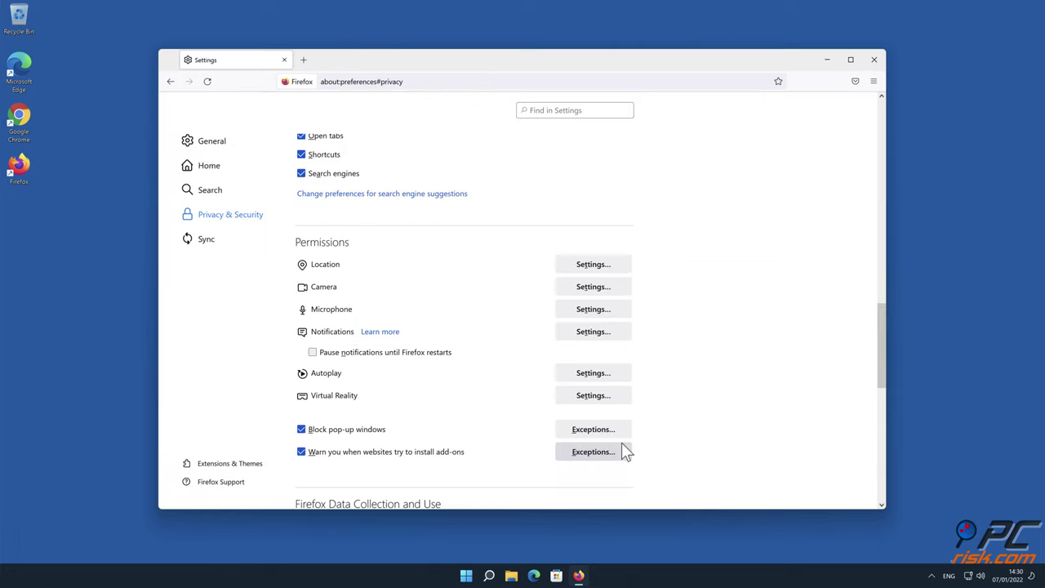
click(874, 59)
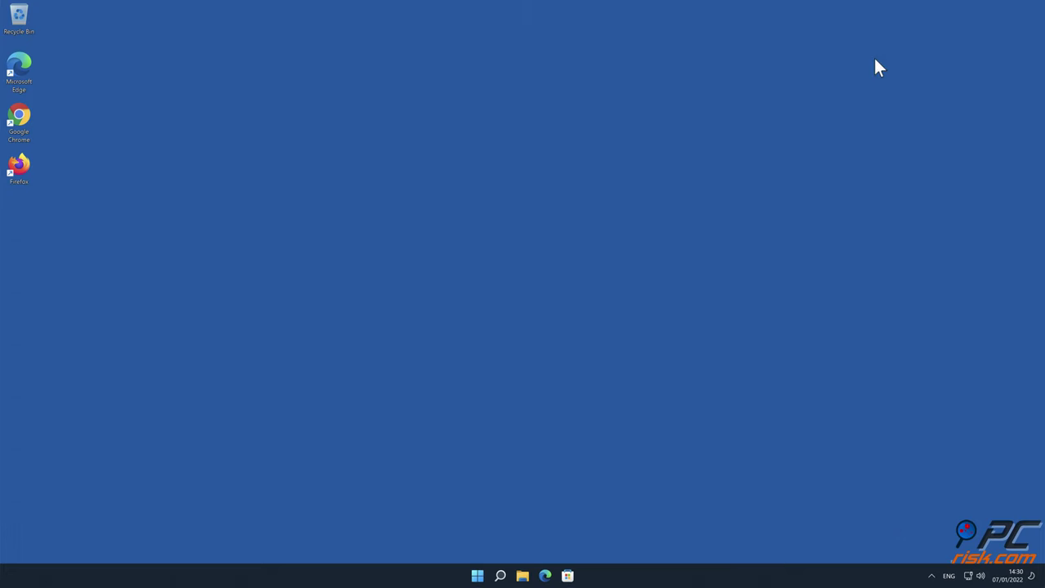